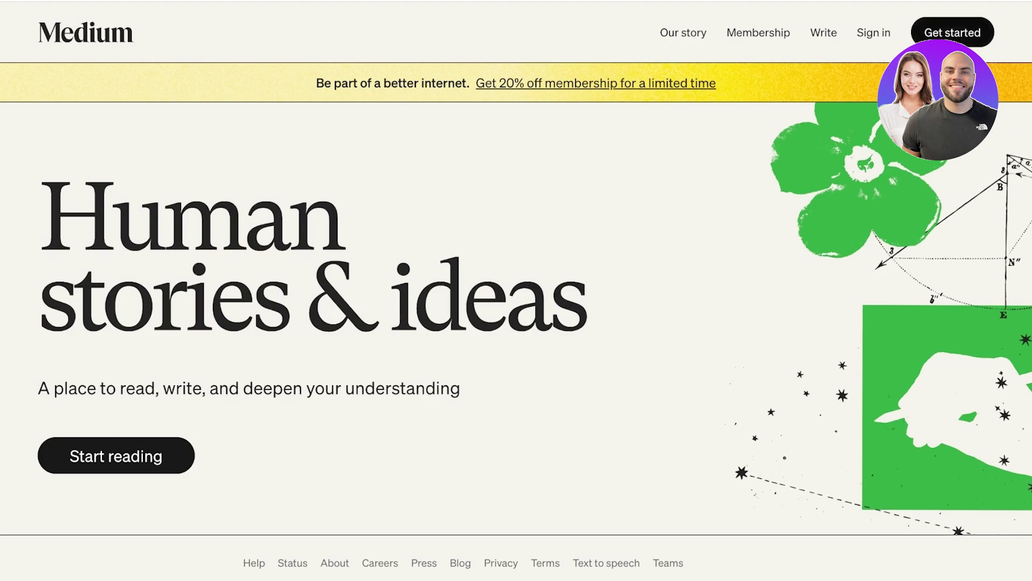
Join Medium through Google sign-up using the chosen Google account.
left_click(953, 33)
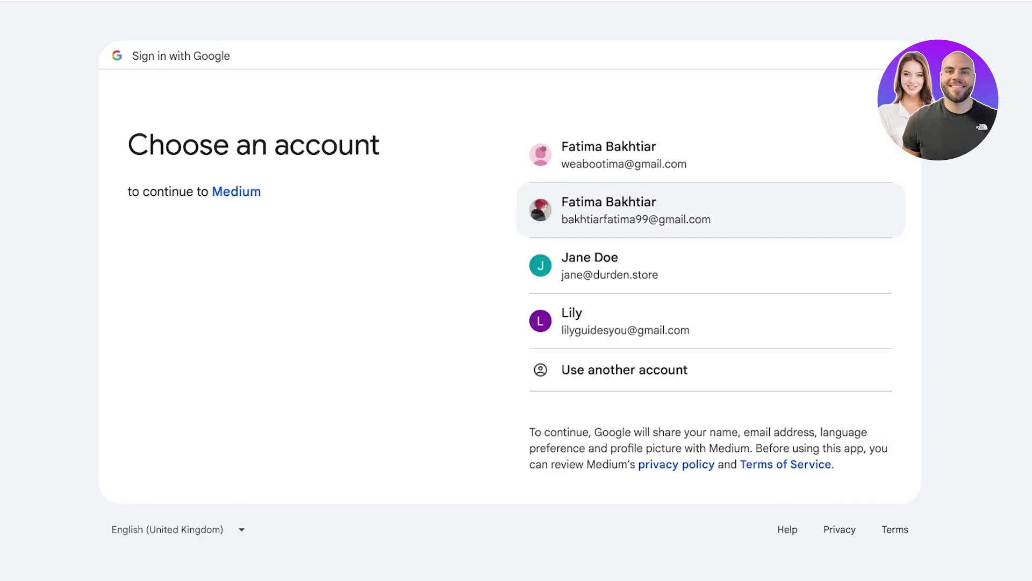
left_click(613, 210)
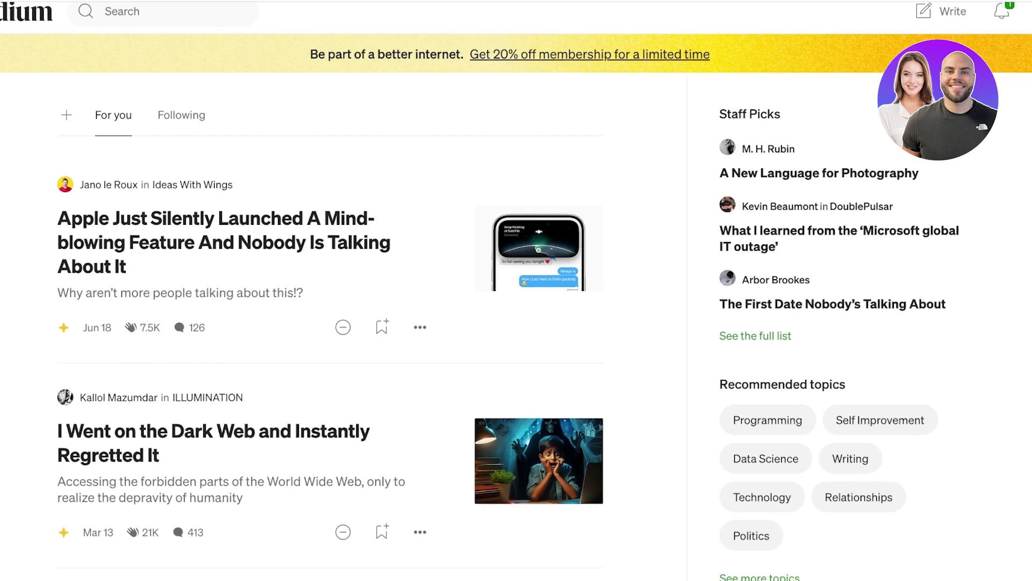
scroll(517, 323, "down", 5)
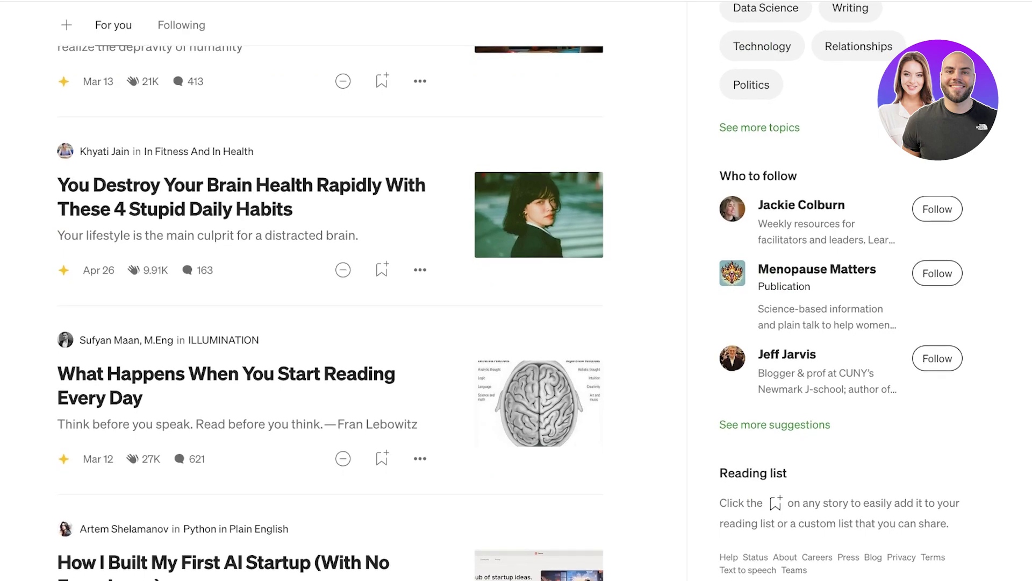
scroll(516, 323, "up", 5)
Browse the Following and For you feeds, then open the account menu toward membership plans.
left_click(182, 128)
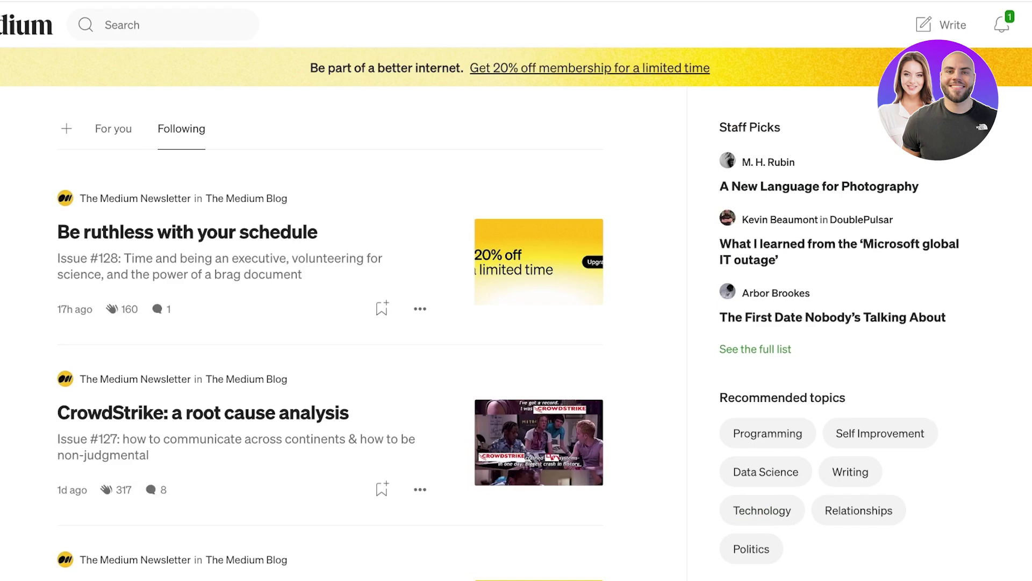
left_click(114, 128)
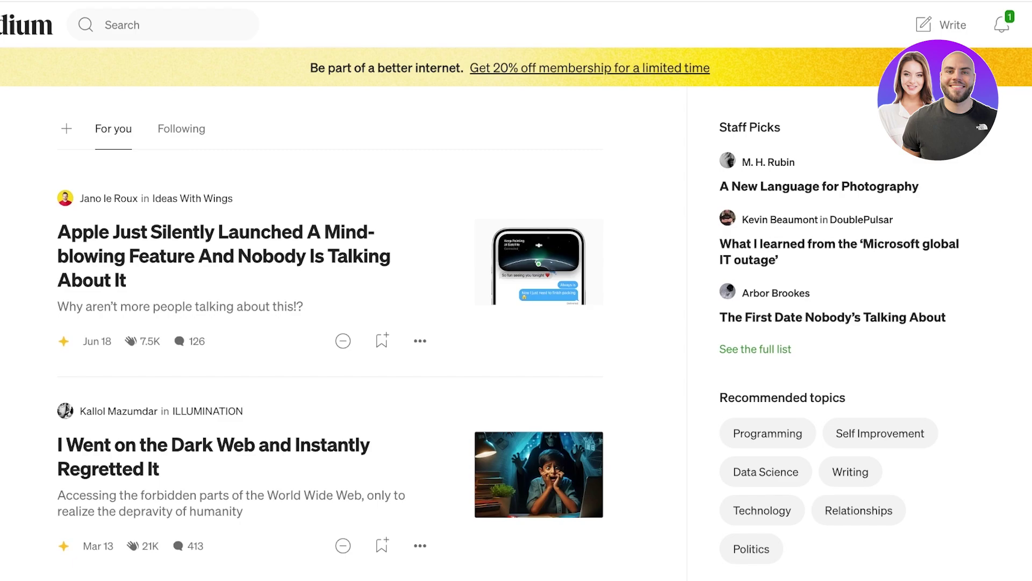
scroll(516, 323, "down", 5)
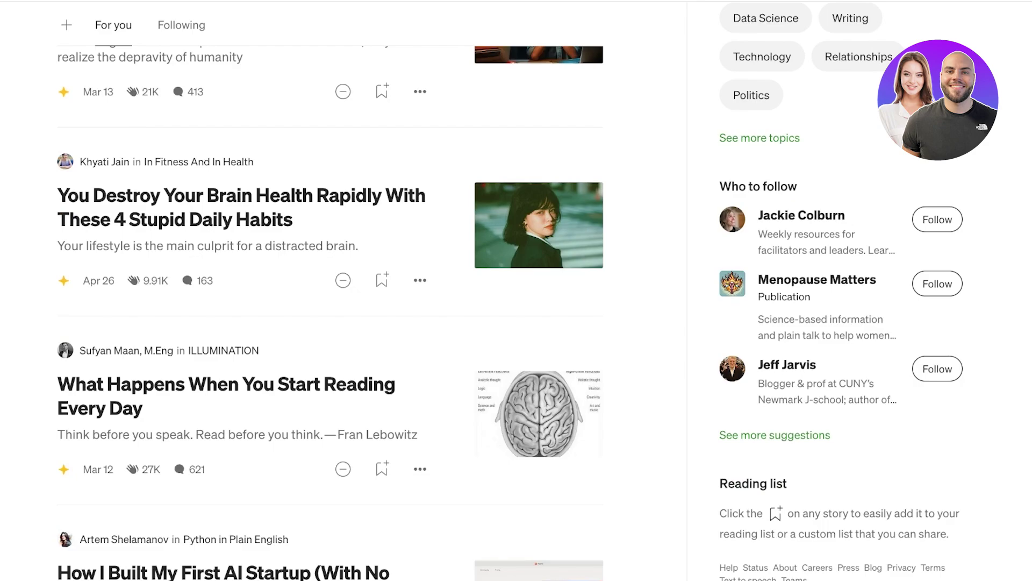
scroll(516, 323, "down", 1)
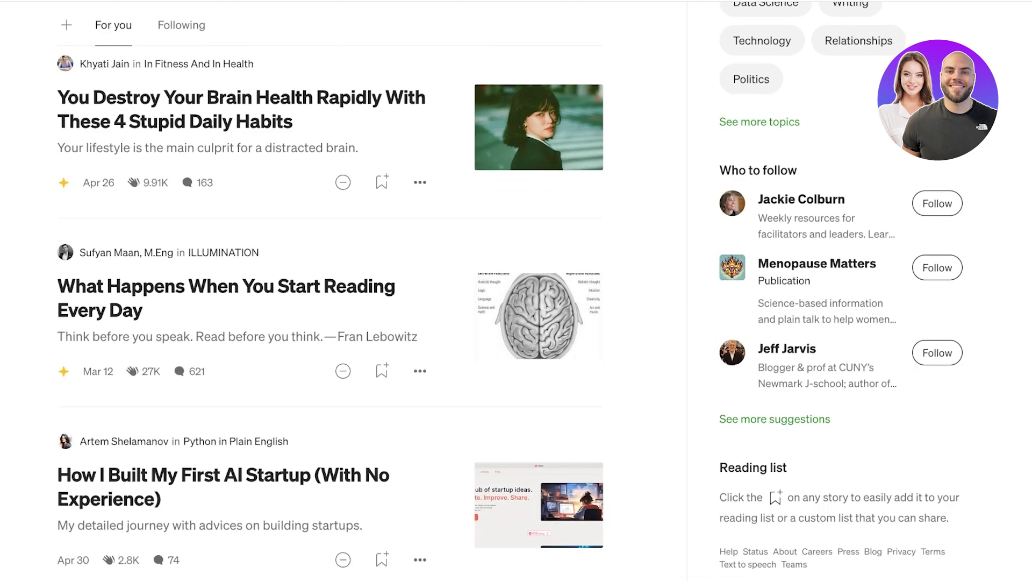
scroll(516, 323, "up", 7)
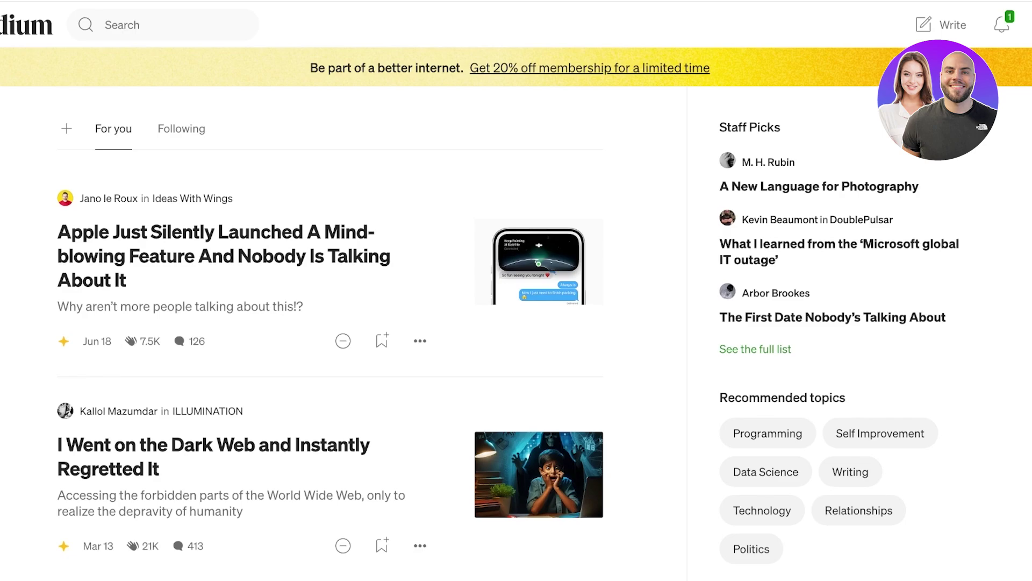
left_click(1024, 25)
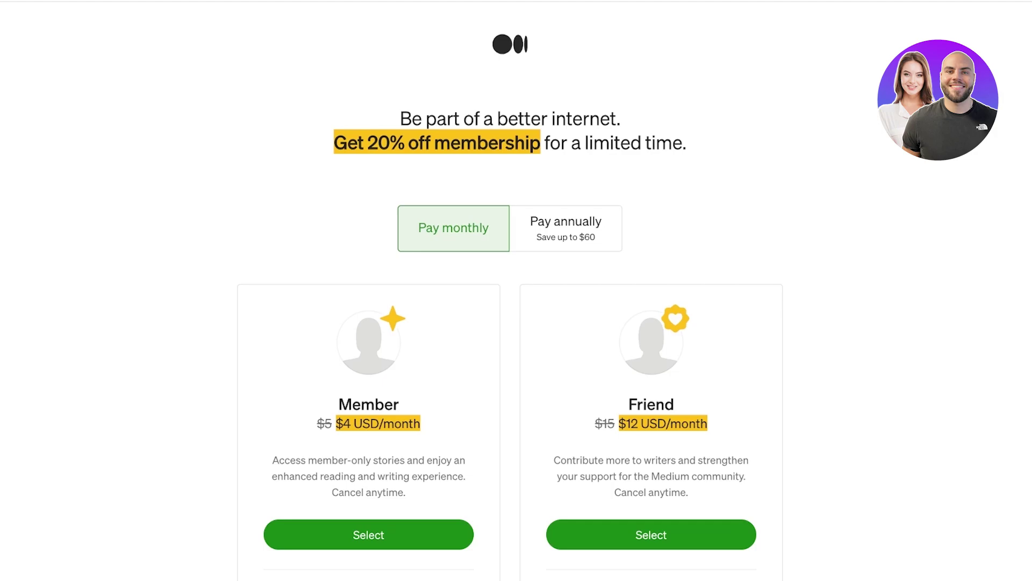
scroll(516, 323, "down", 3)
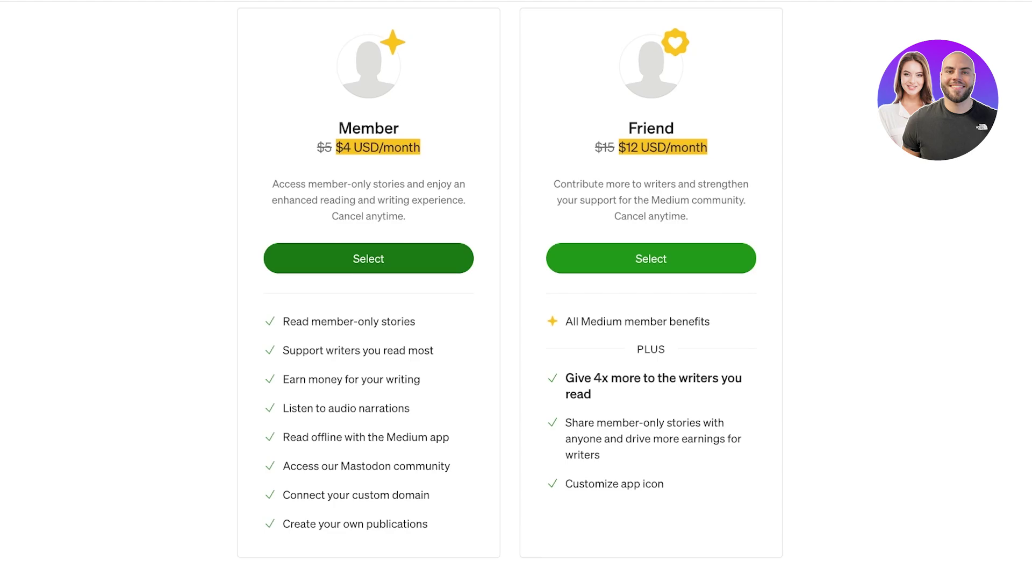
Go back from the membership pricing page to the Apple feature article.
key("alt+Left")
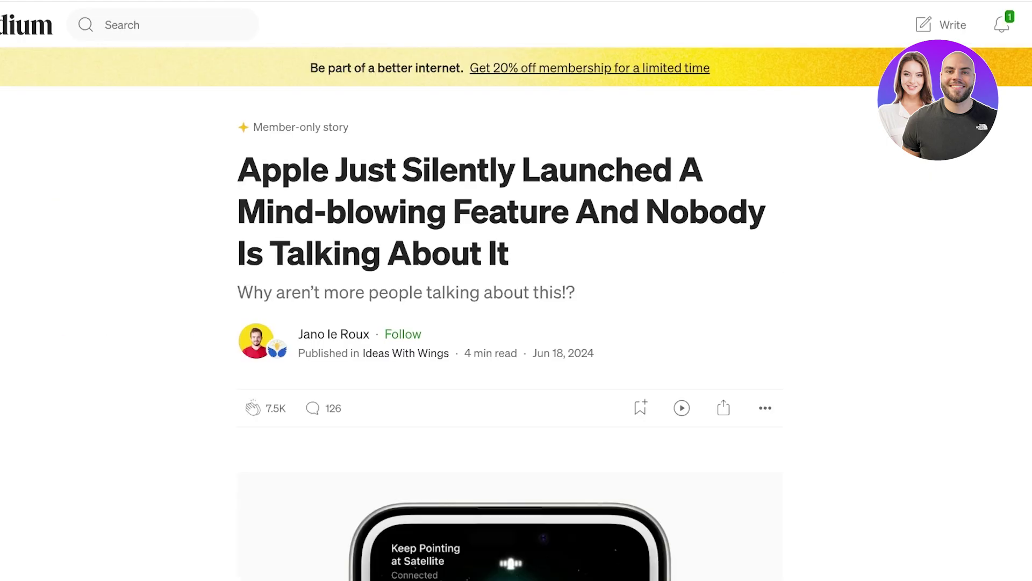
scroll(516, 323, "down", 2)
View the article author's profile and check the new notification.
left_click(333, 219)
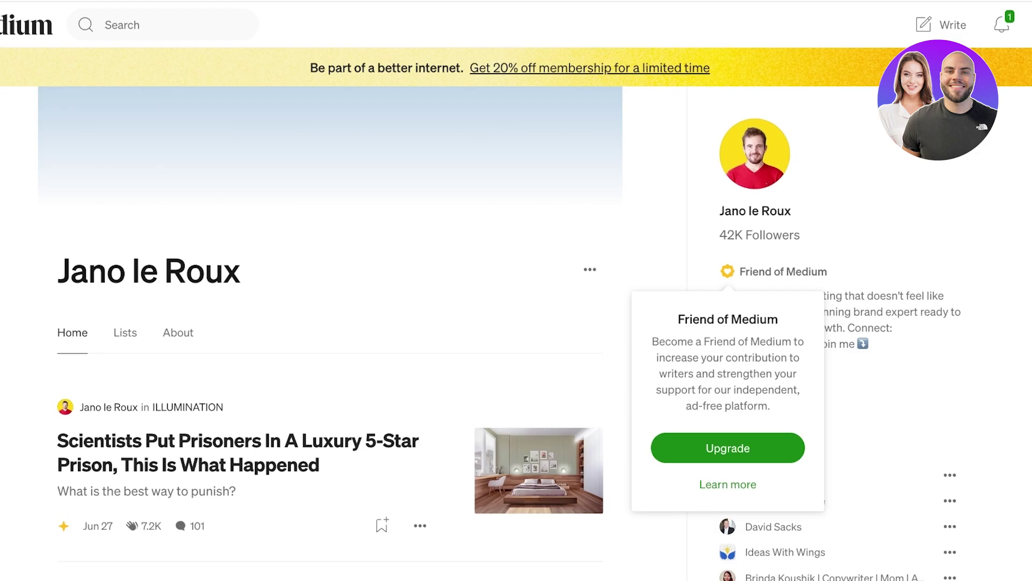
scroll(516, 323, "down", 1)
scroll(516, 324, "down", 2)
scroll(516, 323, "up", 1)
scroll(516, 323, "down", 3)
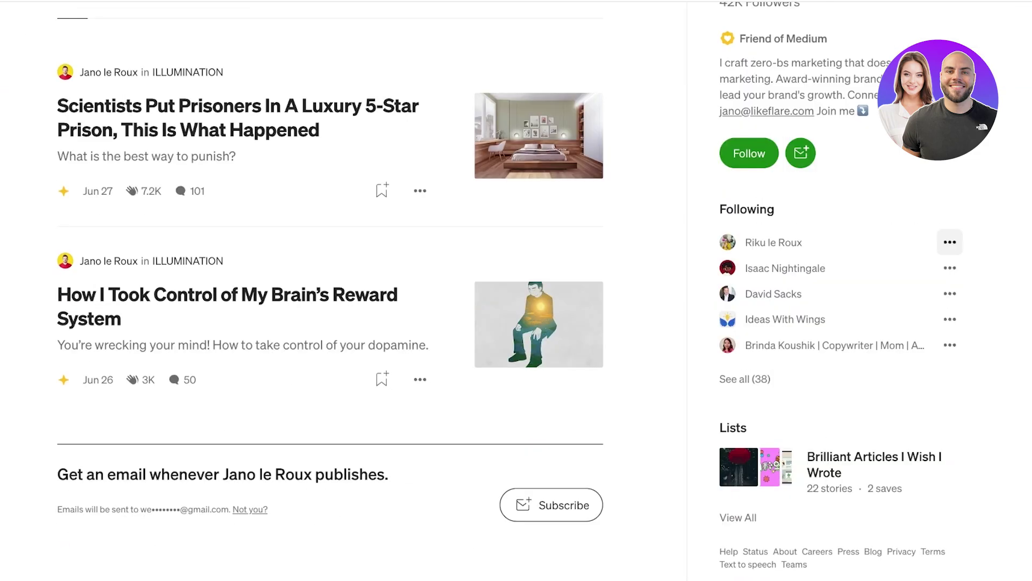
scroll(330, 323, "down", 2)
scroll(330, 323, "down", 5)
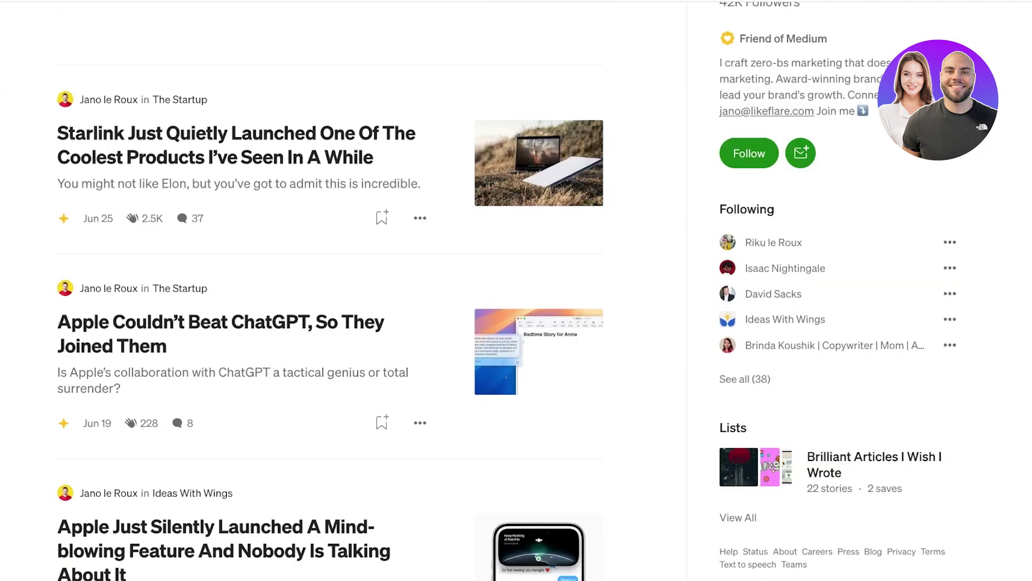
scroll(331, 323, "down", 1)
scroll(331, 322, "down", 2)
scroll(331, 323, "up", 2)
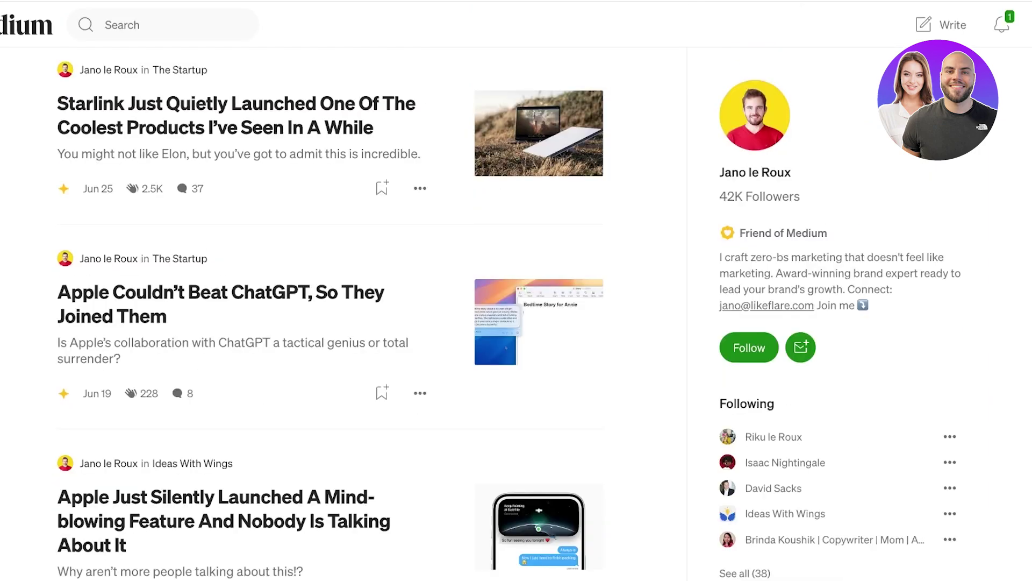
scroll(330, 322, "up", 8)
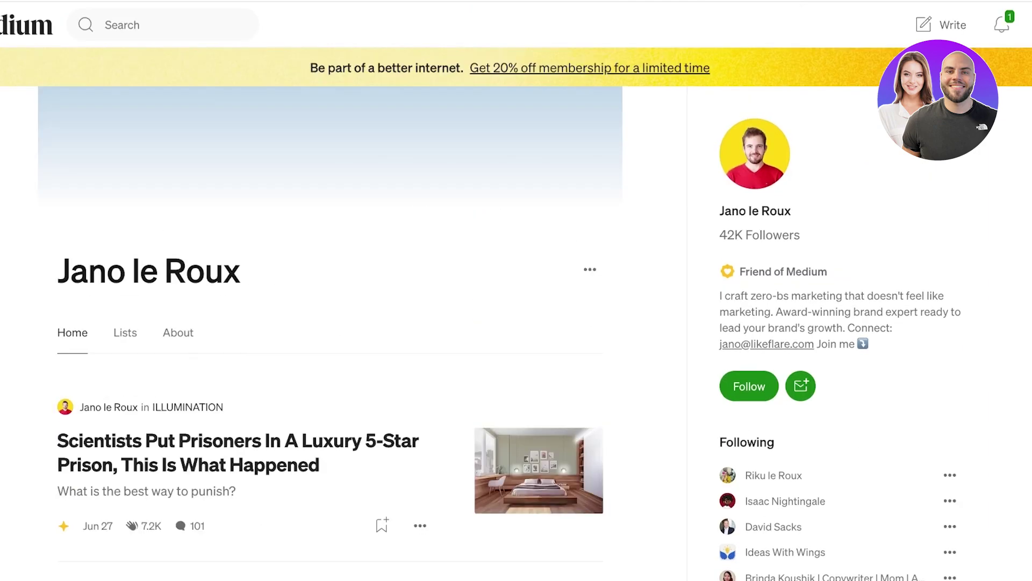
left_click(1001, 25)
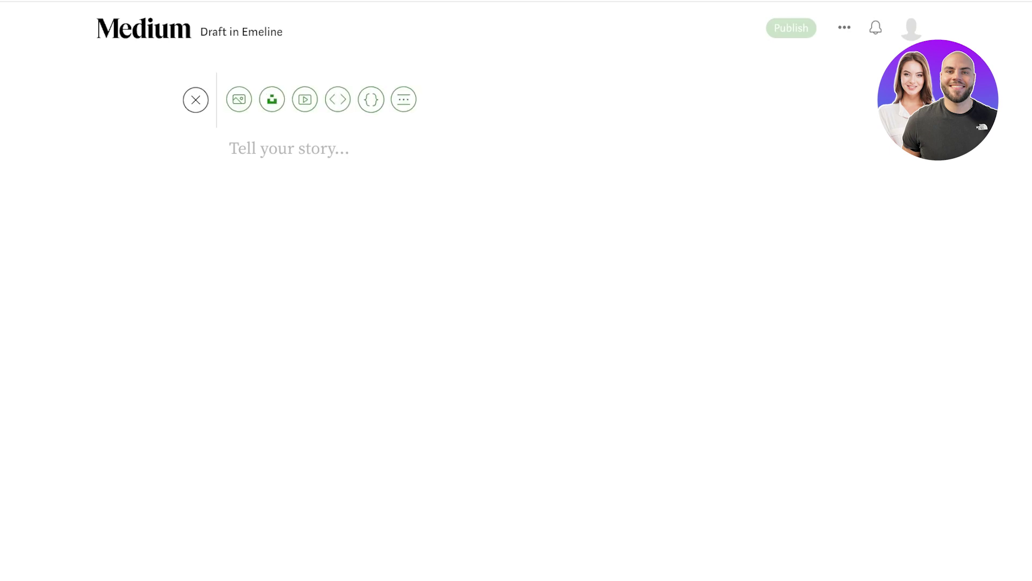
Type the title 'The design trends that were lost in the roman empire', fixing a stray letter.
left_click(196, 100)
left_click(196, 100)
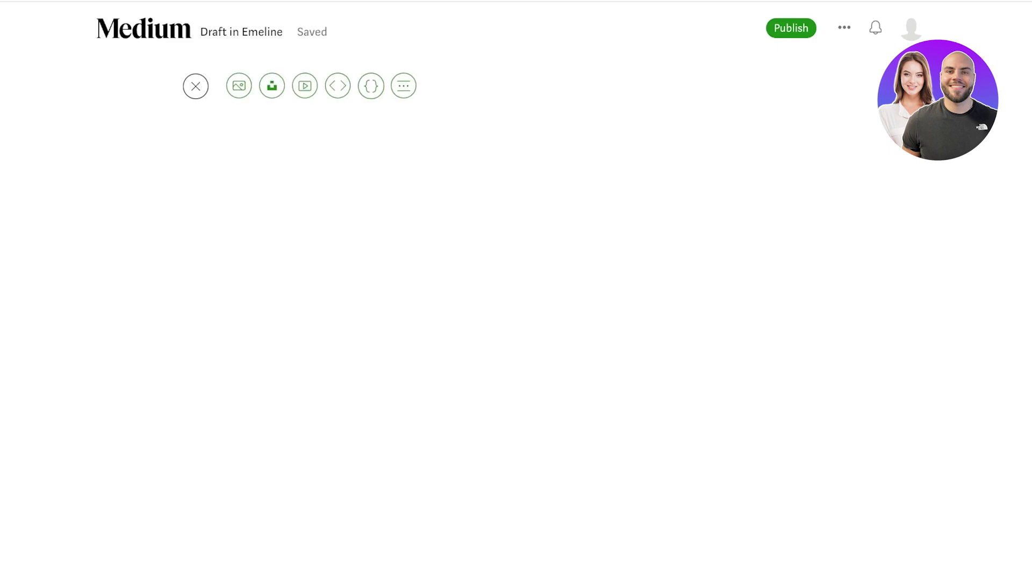
key("Escape")
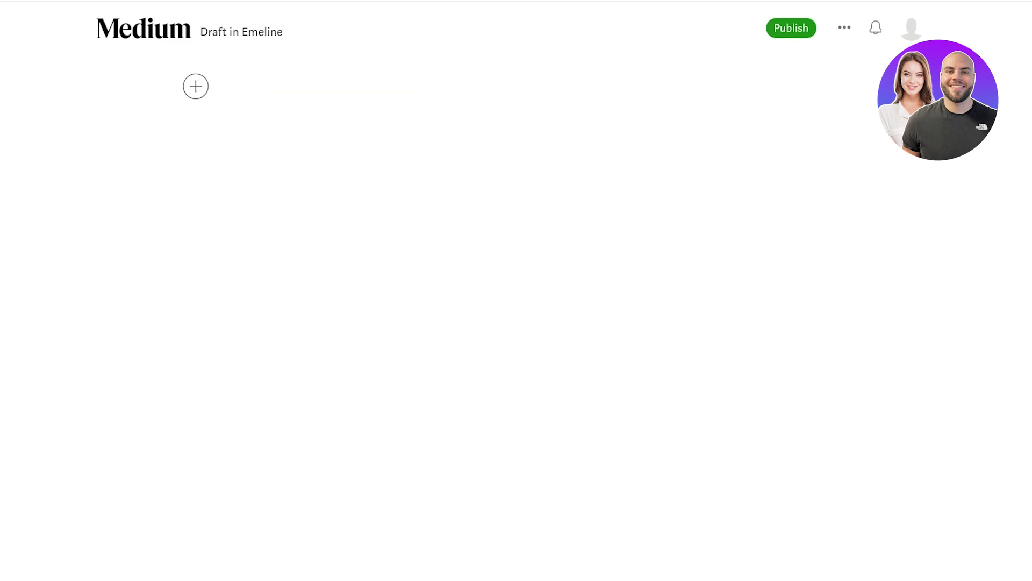
type("G")
key("BackSpace")
type("The ")
type("design tre")
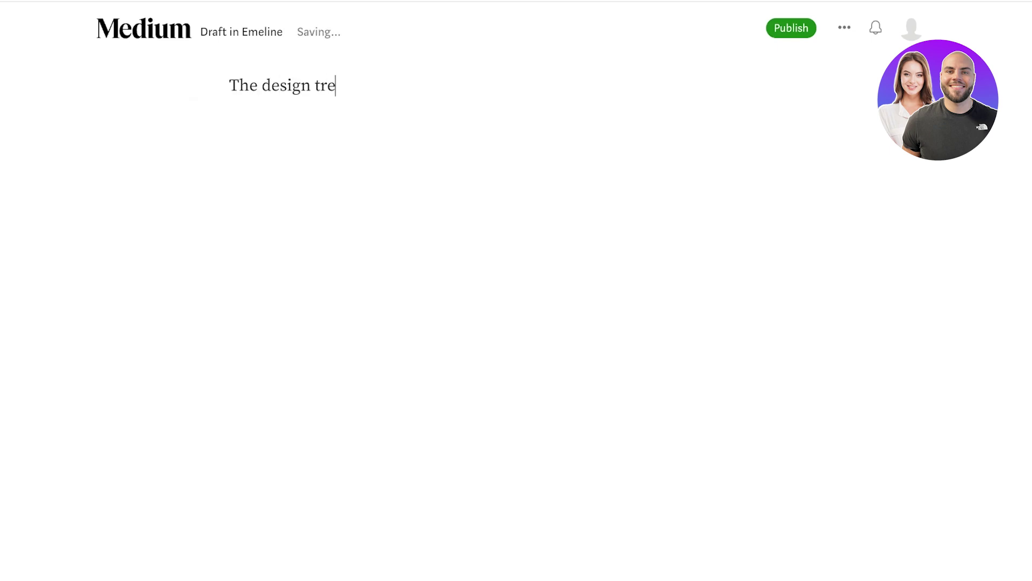
type("nds that were ")
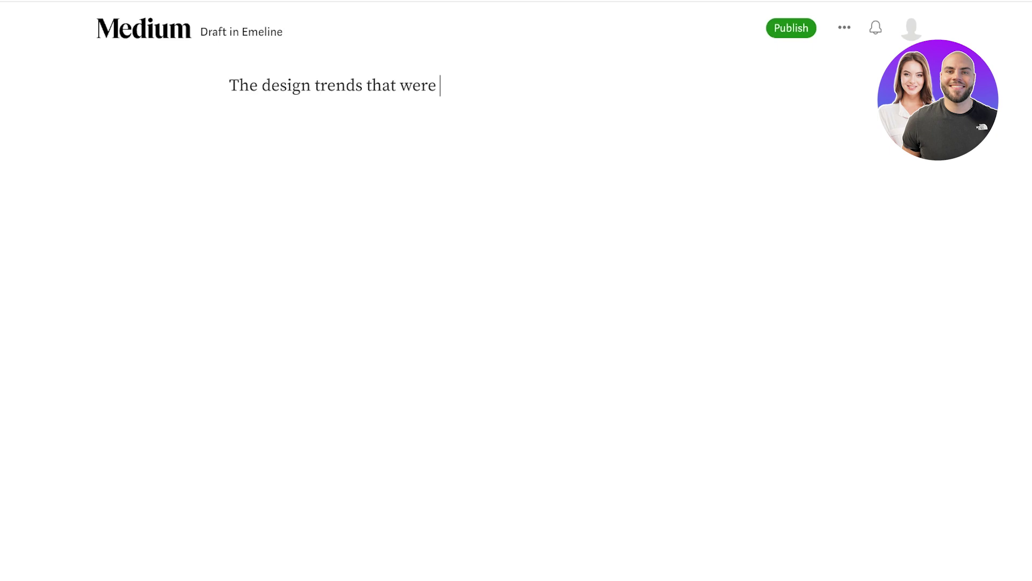
type("lost in the roma")
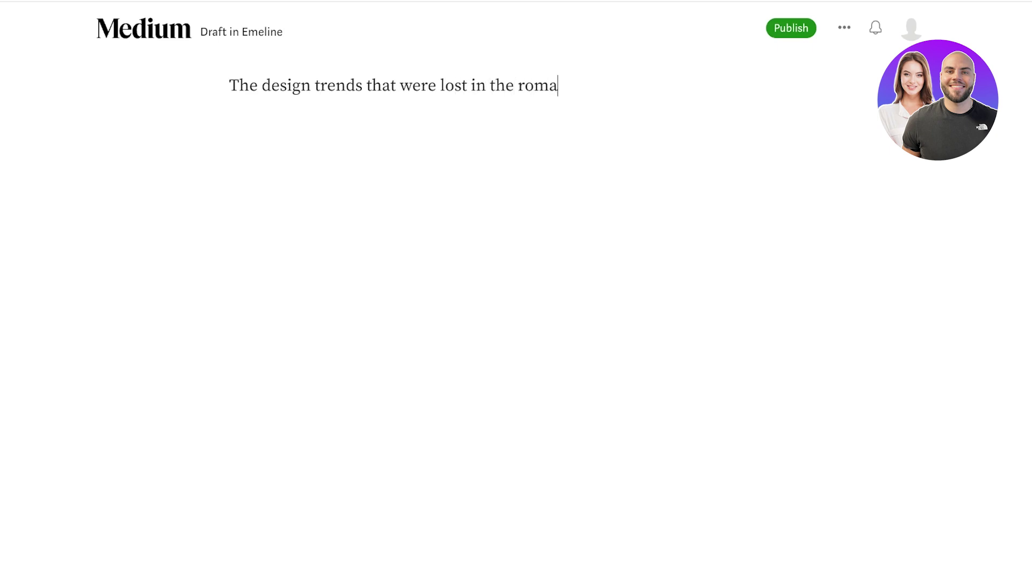
type("n empire")
Format the title line as a large Title after trying bold, quote and subtitle styles.
key("ctrl+a")
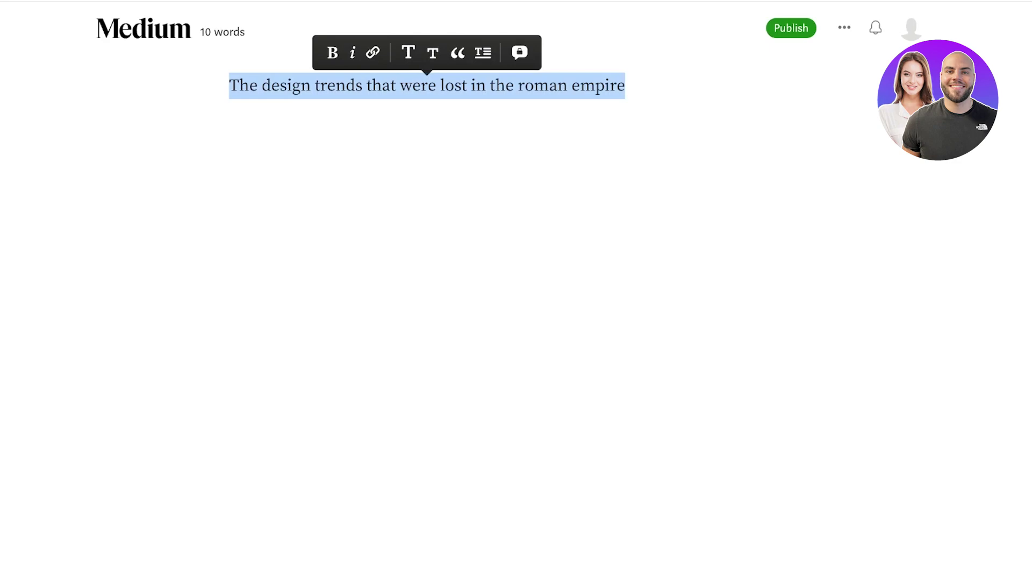
key("ctrl+b")
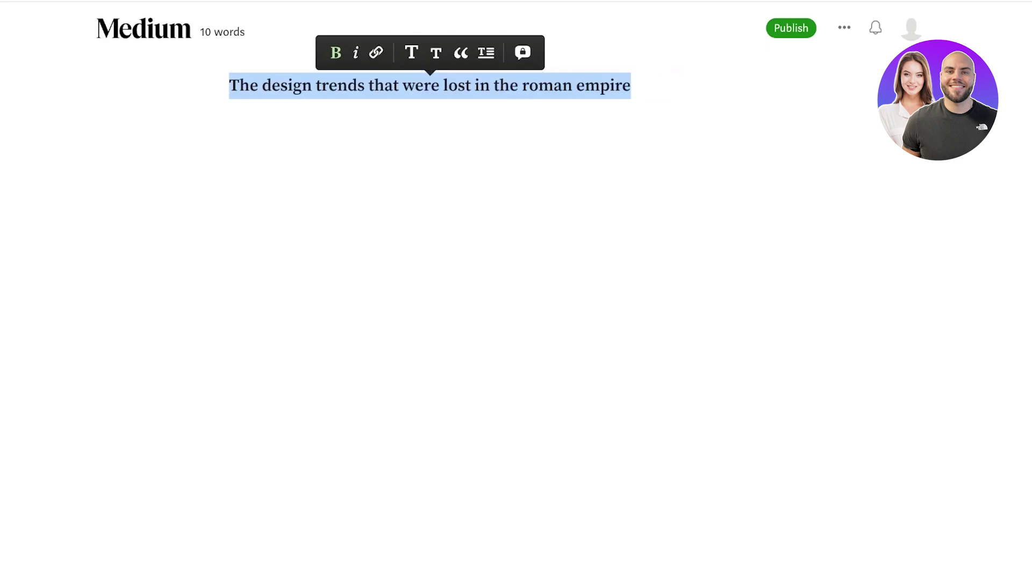
key("ctrl+alt+1")
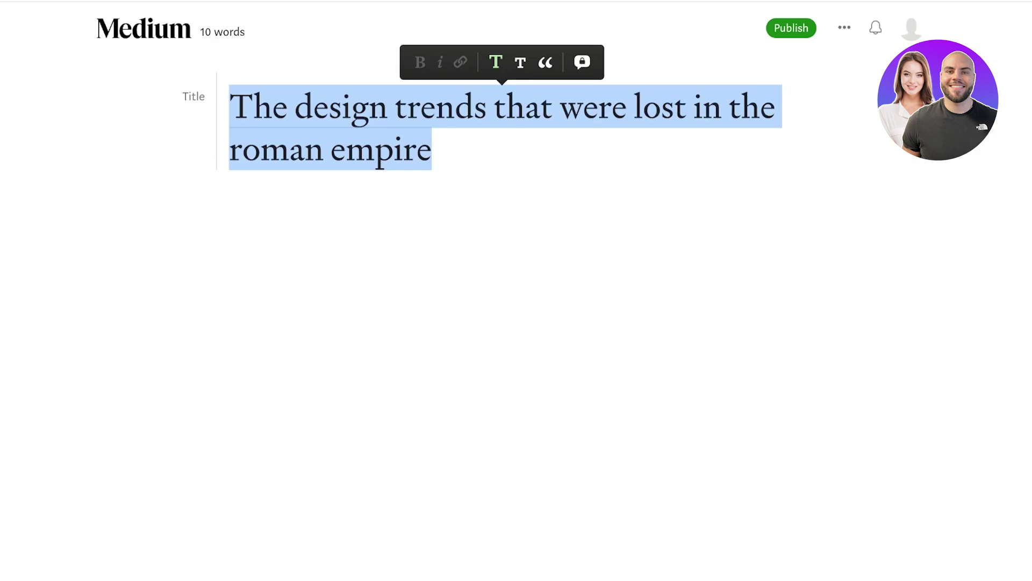
key("ctrl+apostrophe")
key("ctrl+apostrophe")
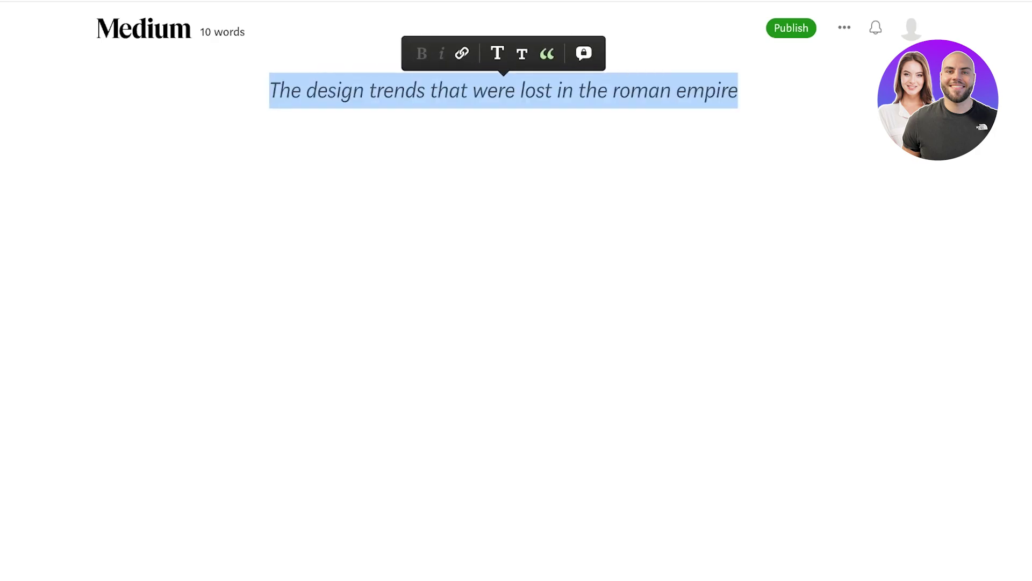
key("ctrl+alt+1")
key("ctrl+alt+2")
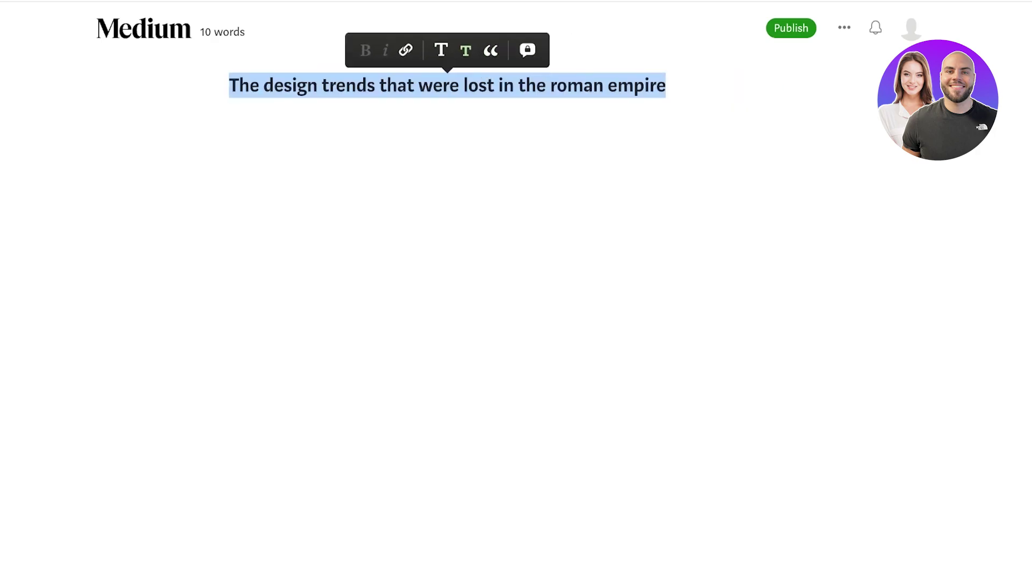
key("ctrl+alt+1")
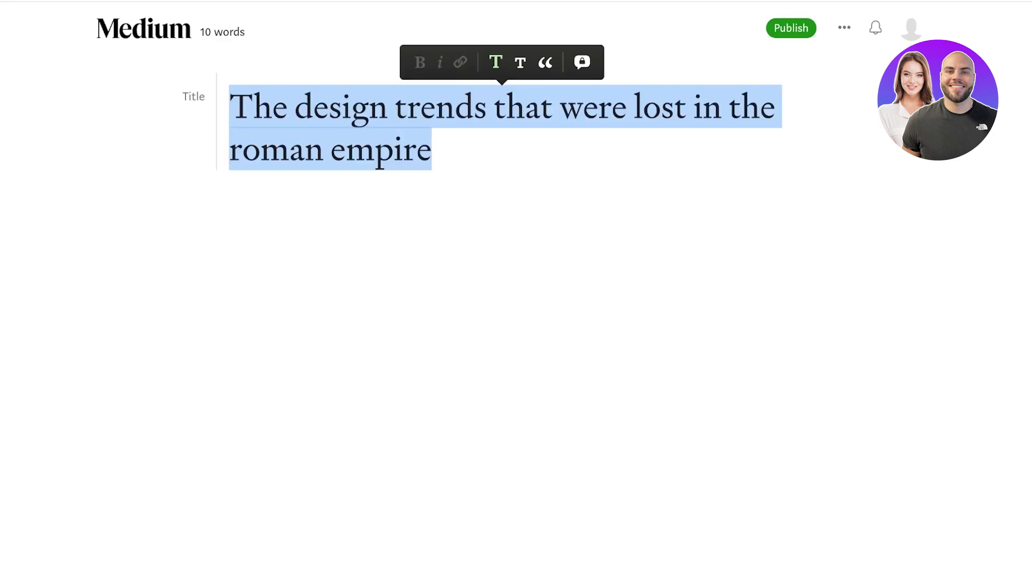
Insert the woman's portrait photo on a new line below the title.
left_click(560, 106)
key("Down")
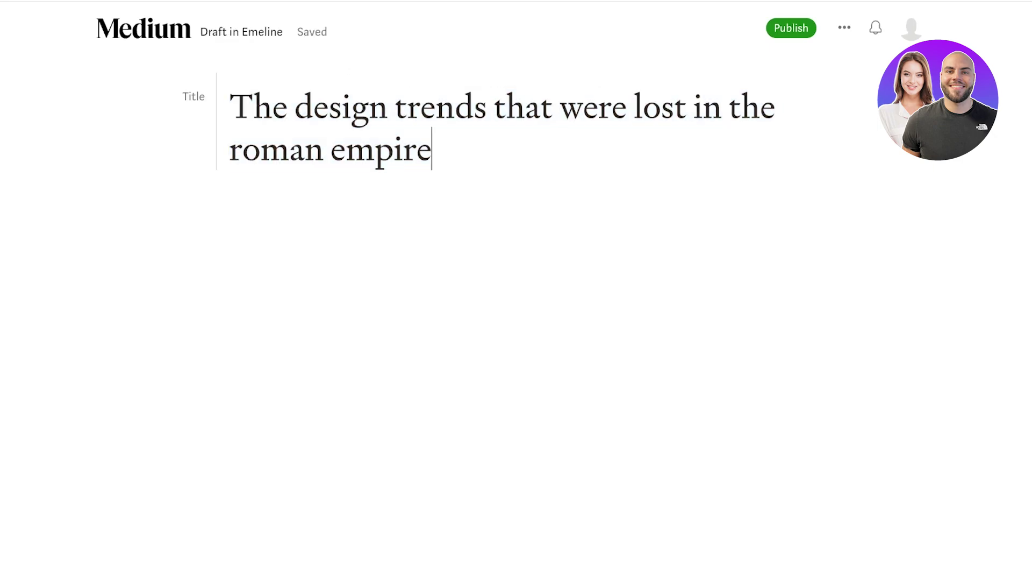
key("Return")
key("Return")
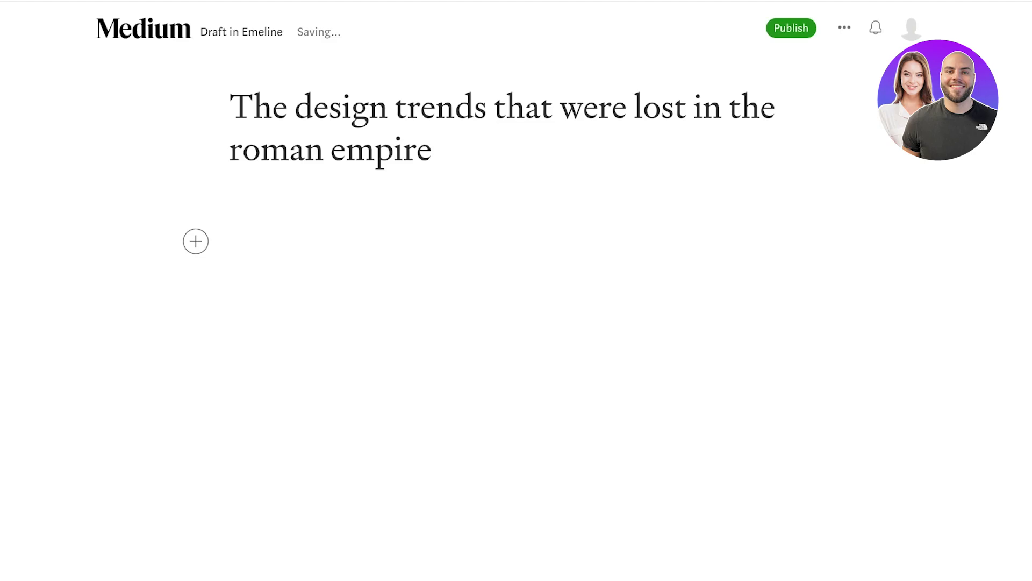
left_click(195, 240)
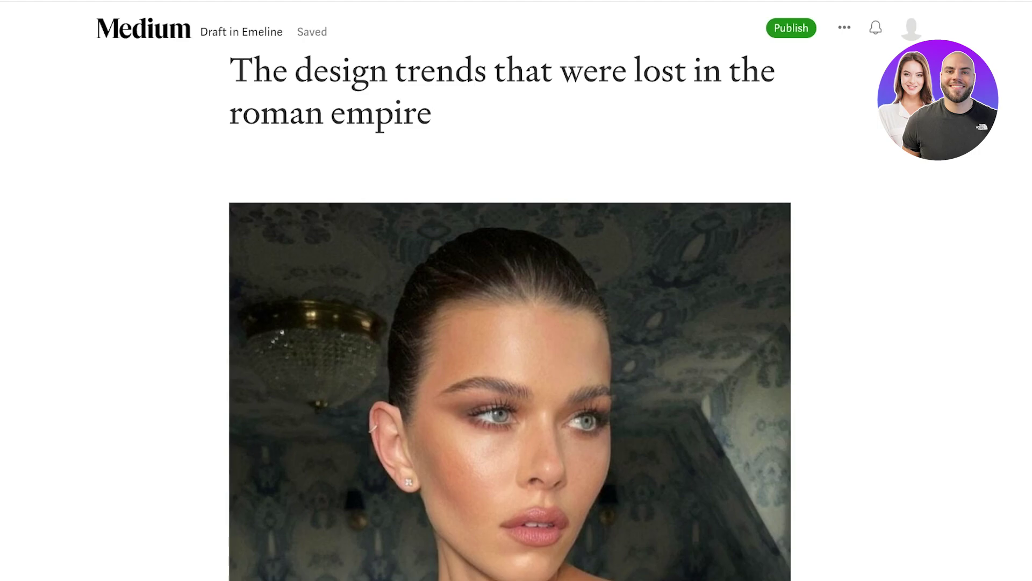
Open the story's options menu and choose Change topics for publishing.
left_click(844, 27)
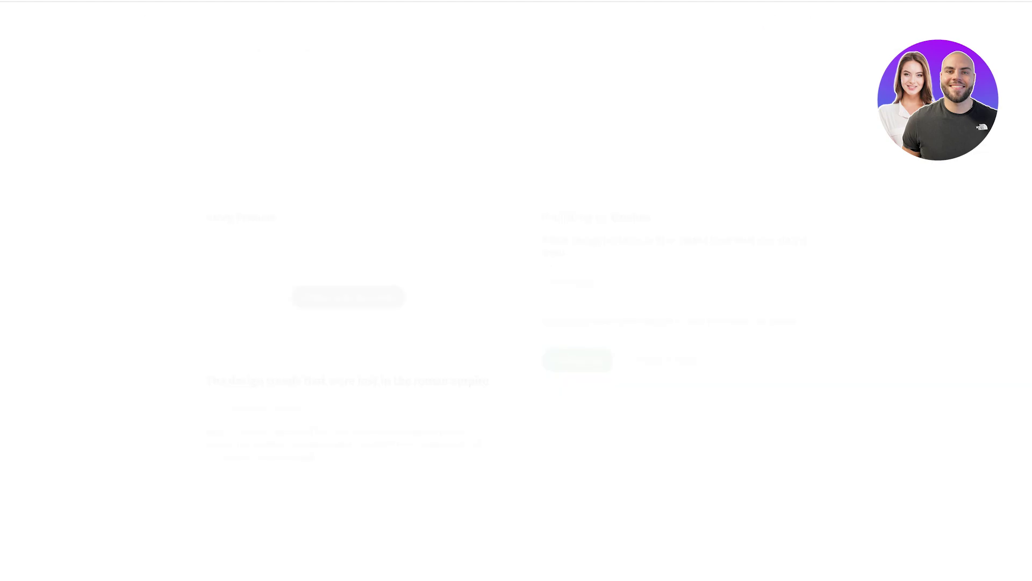
left_click(790, 28)
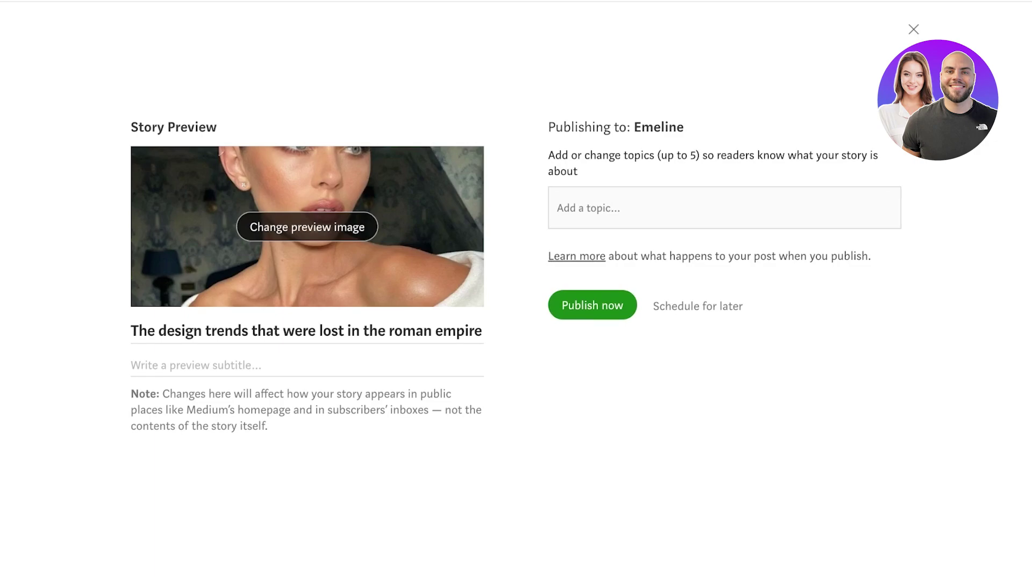
type("fashion")
Choose Fashion from the topic suggestions and add it to the story.
key("Down")
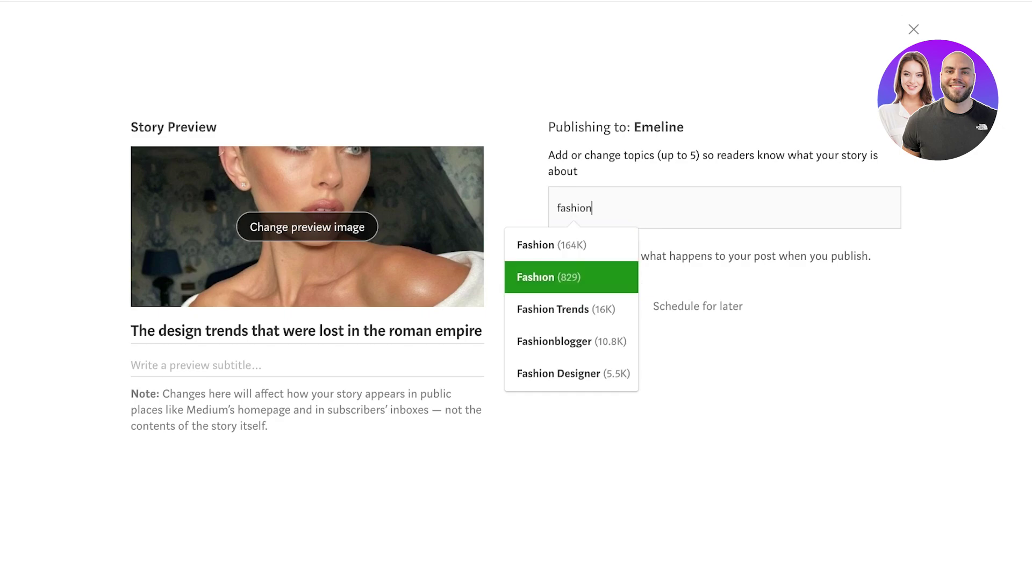
key("Up")
key("Return")
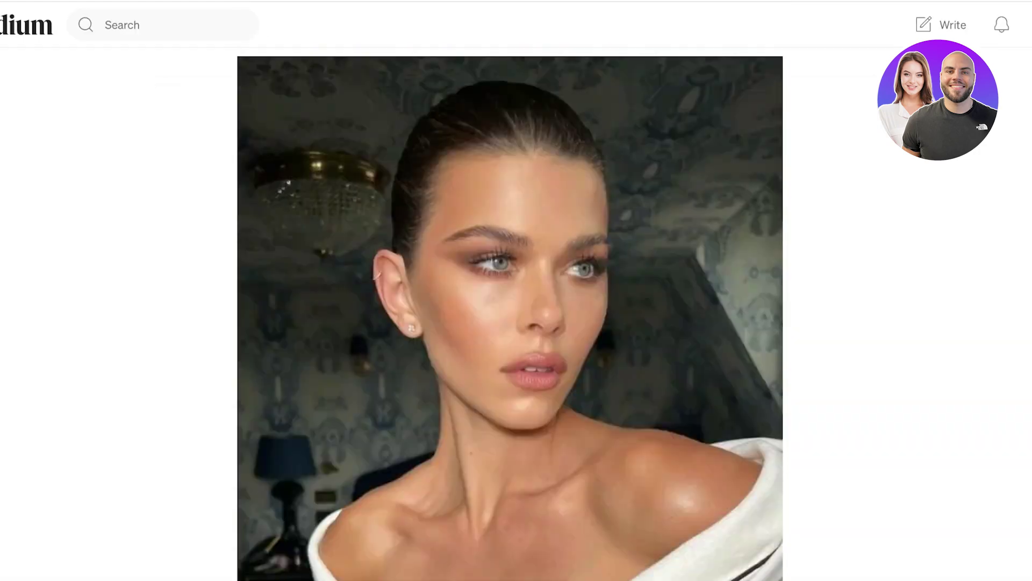
scroll(510, 322, "down", 3)
scroll(509, 322, "down", 1)
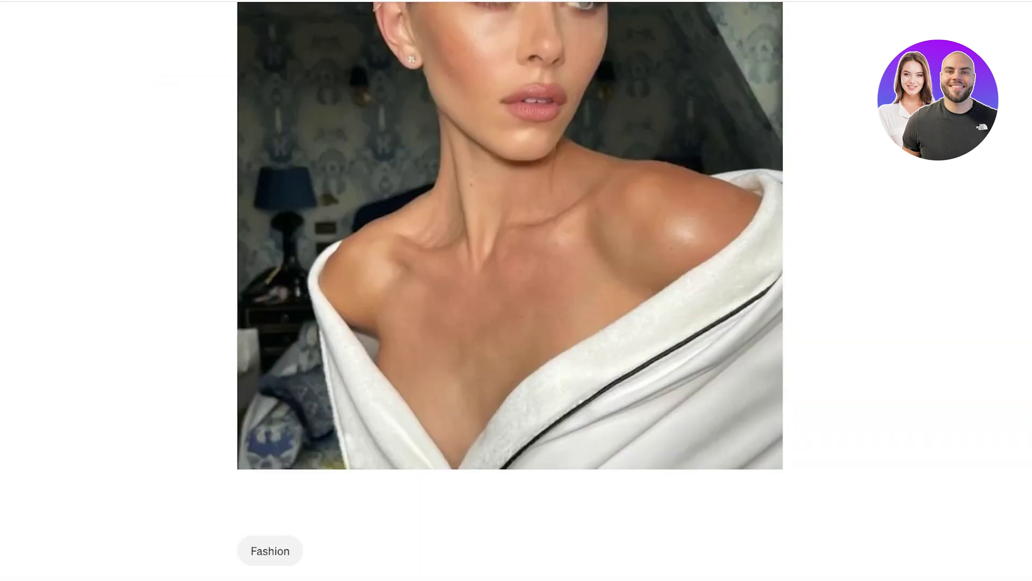
scroll(510, 322, "down", 6)
scroll(509, 323, "down", 3)
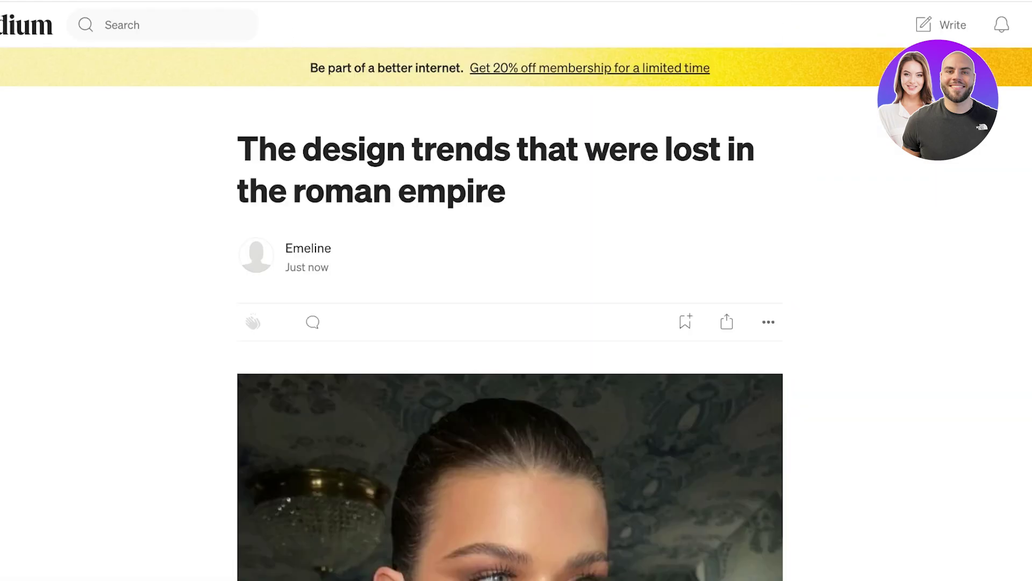
Delete the published Fashion story, confirming in the dialog.
left_click(769, 322)
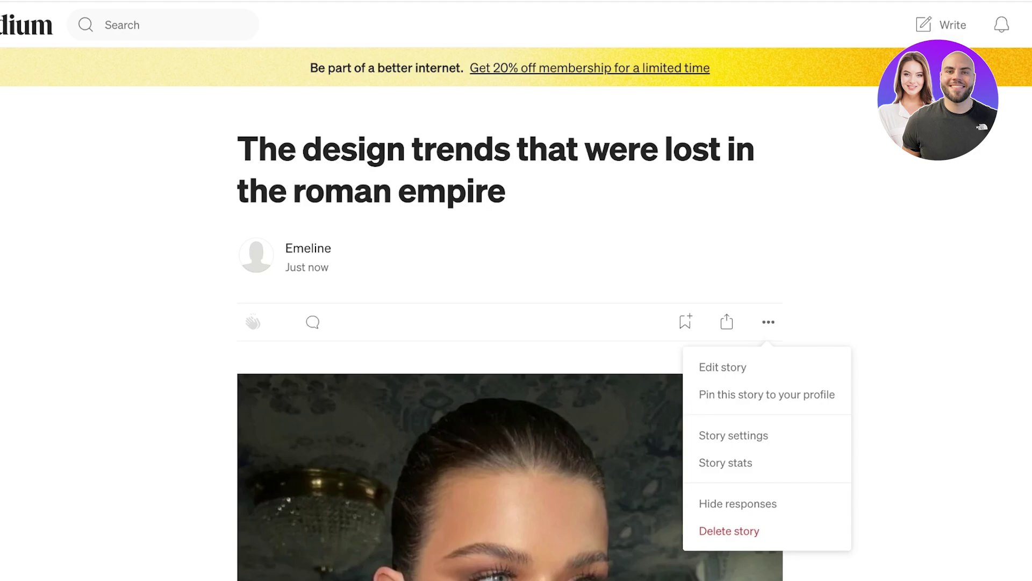
left_click(730, 531)
left_click(551, 345)
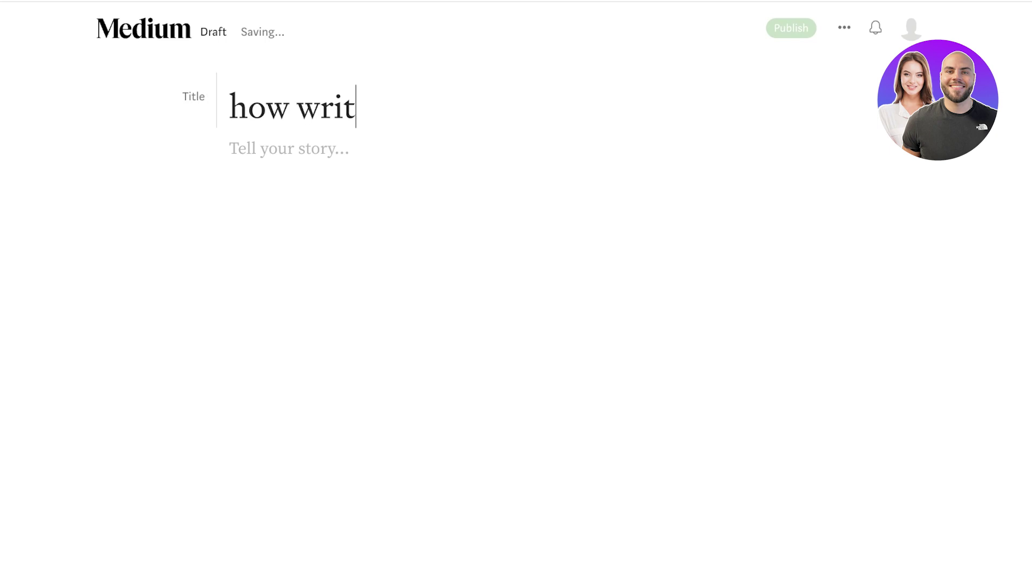
type("ing a good")
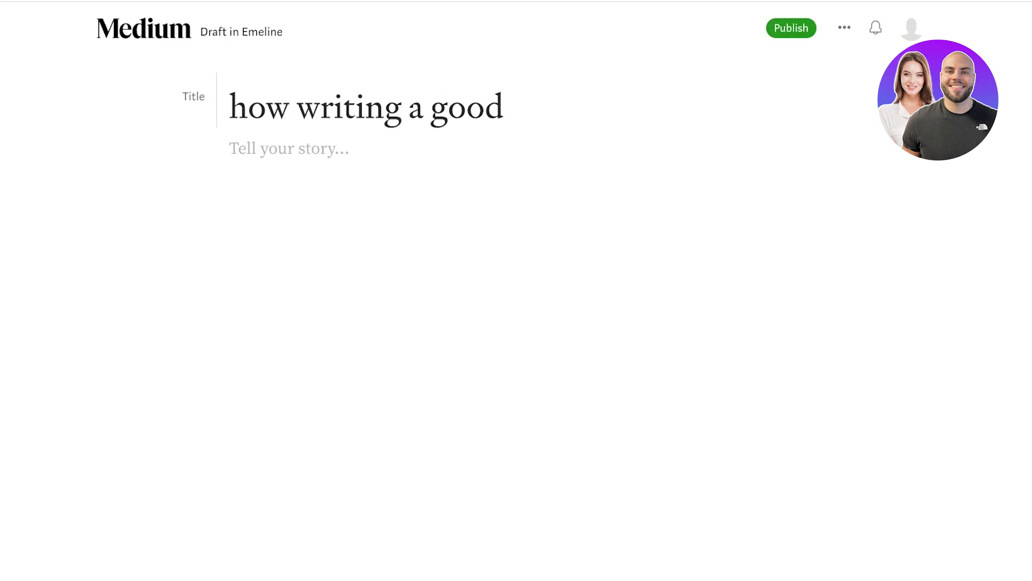
Publish the draft titled 'how writing a good' immediately.
left_click(791, 28)
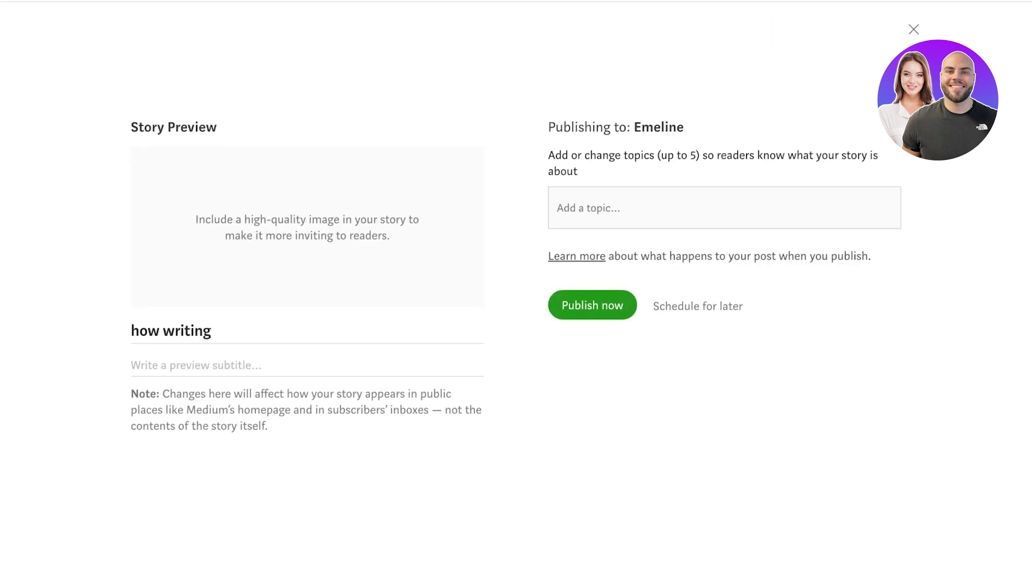
left_click(592, 305)
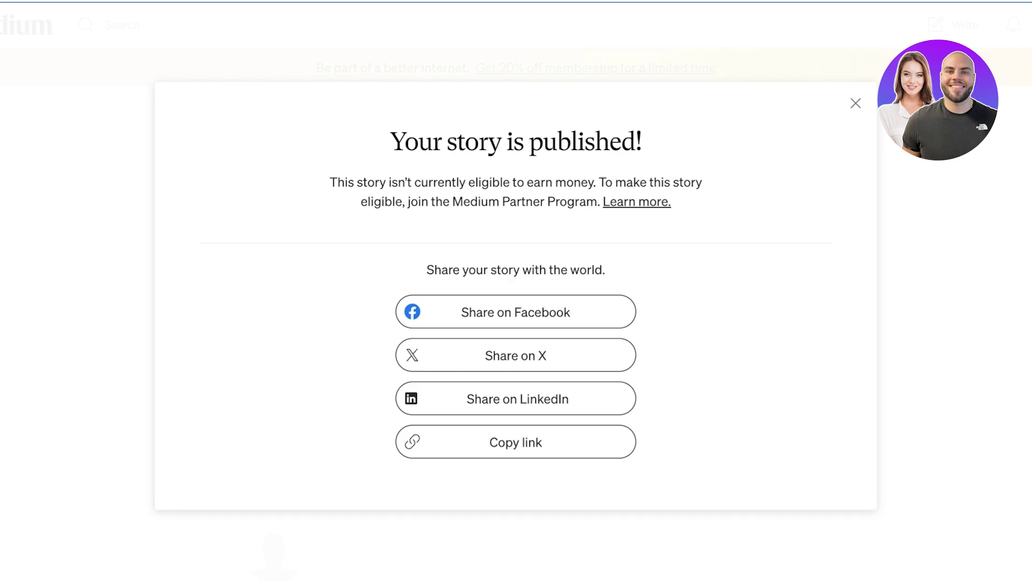
Select the 'Medium Partner Program' eligibility sentence in the publication confirmation.
left_click_drag(330, 182, 598, 202)
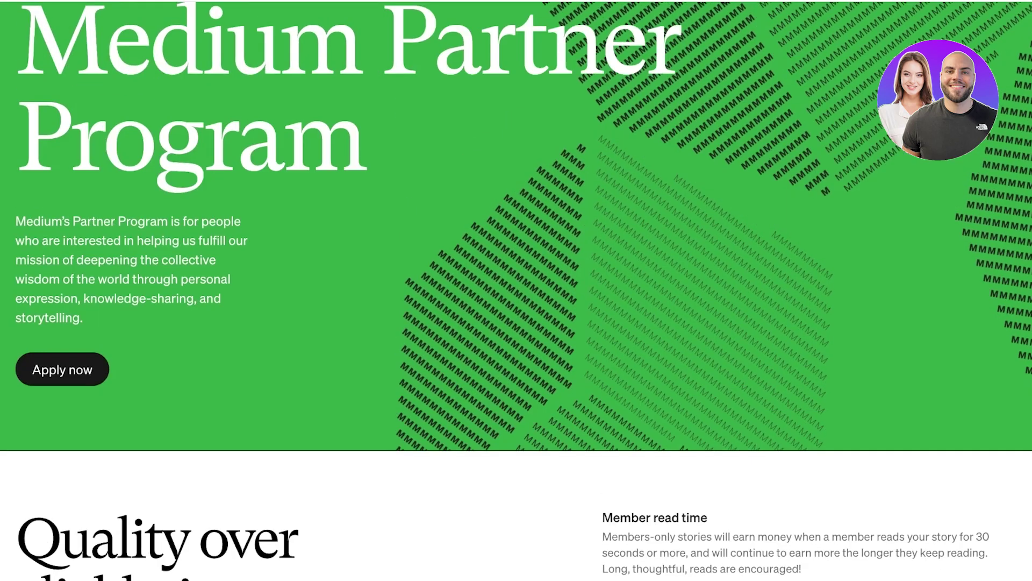
scroll(517, 322, "down", 3)
scroll(516, 322, "down", 3)
scroll(517, 323, "up", 2)
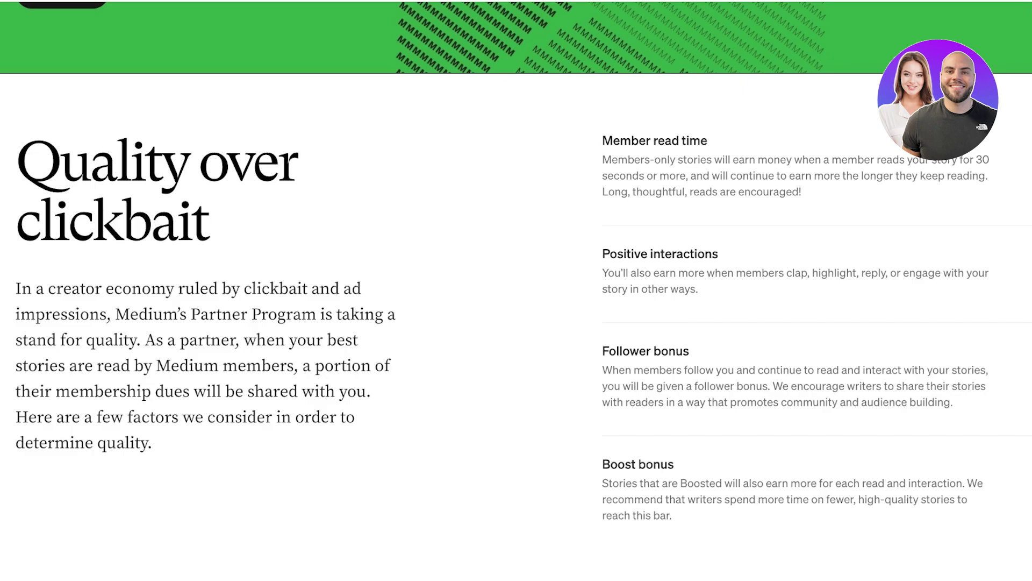
scroll(516, 291, "down", 2)
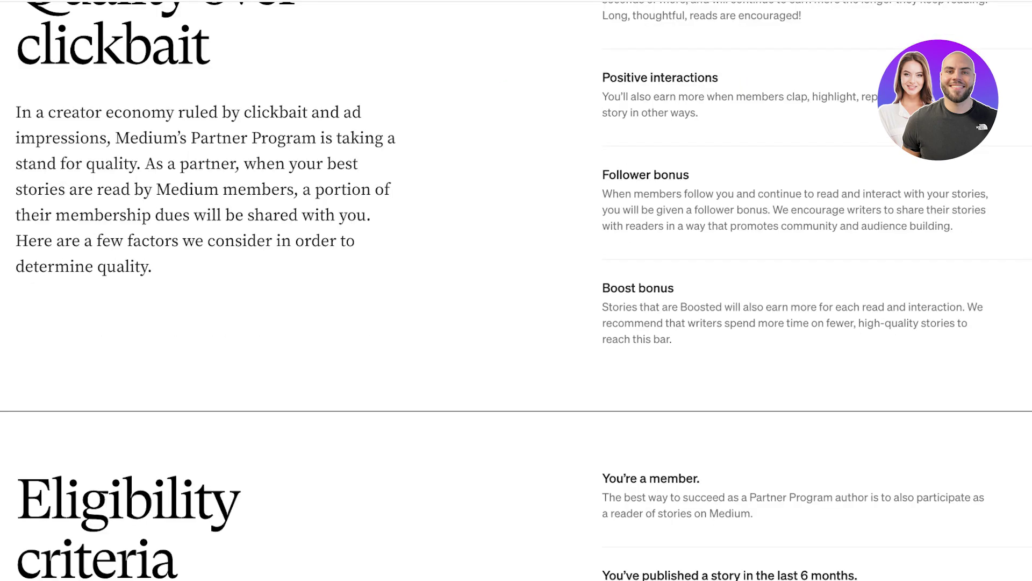
scroll(516, 291, "down", 1)
scroll(516, 291, "down", 1)
scroll(516, 290, "down", 2)
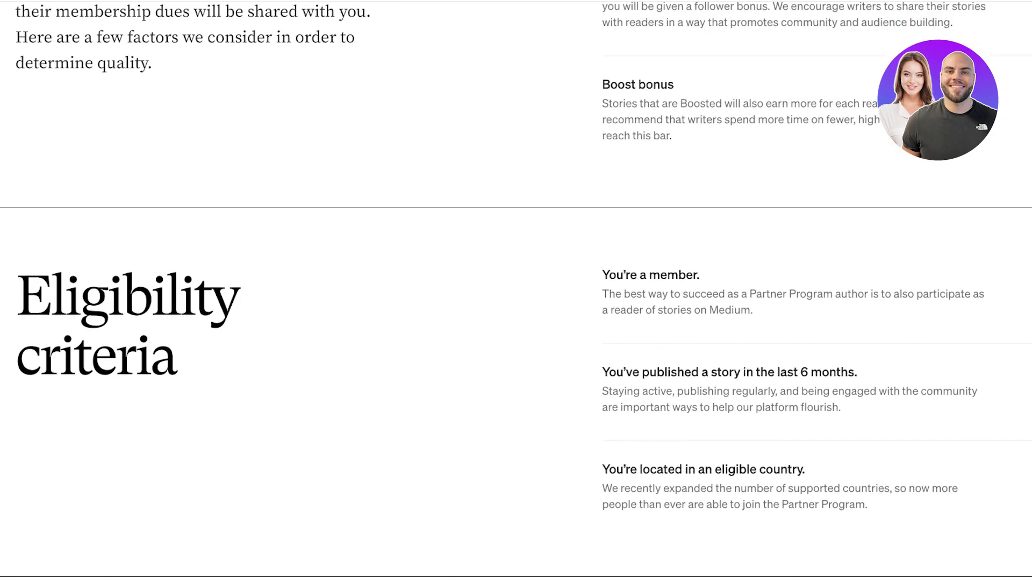
scroll(516, 290, "down", 2)
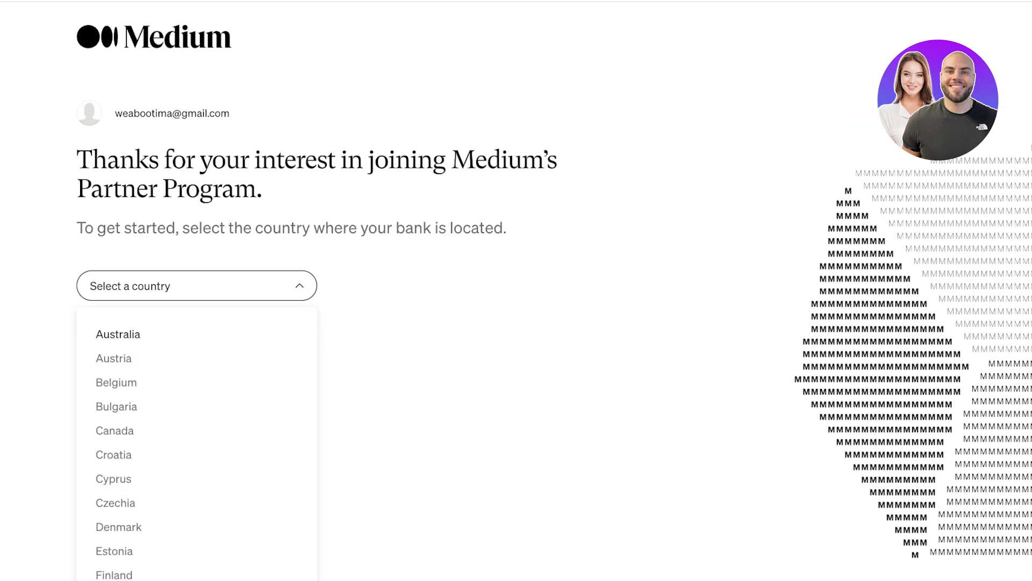
scroll(197, 452, "down", 5)
scroll(198, 452, "down", 5)
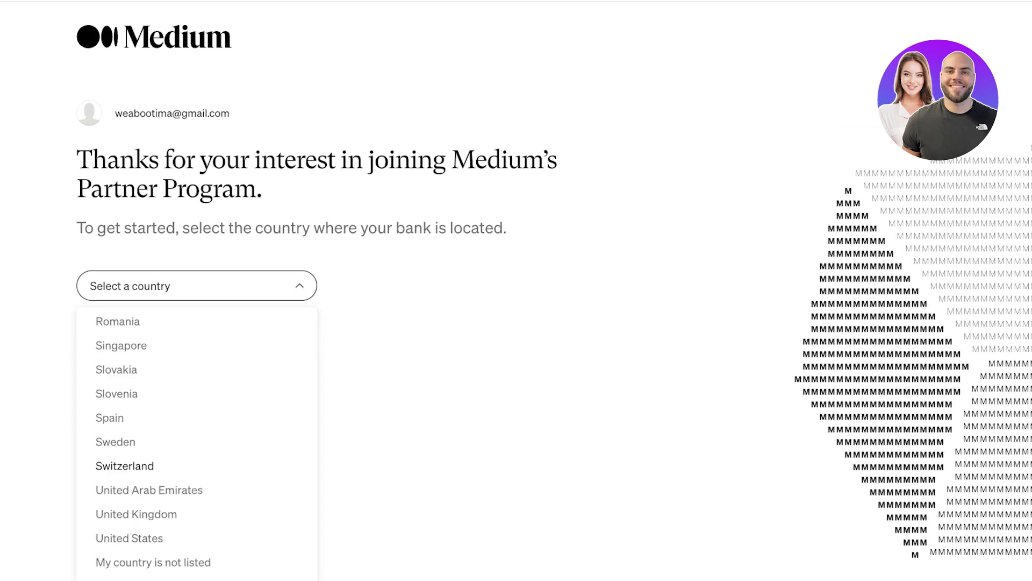
scroll(197, 451, "up", 1)
scroll(197, 452, "down", 2)
scroll(197, 436, "up", 1)
scroll(196, 436, "up", 5)
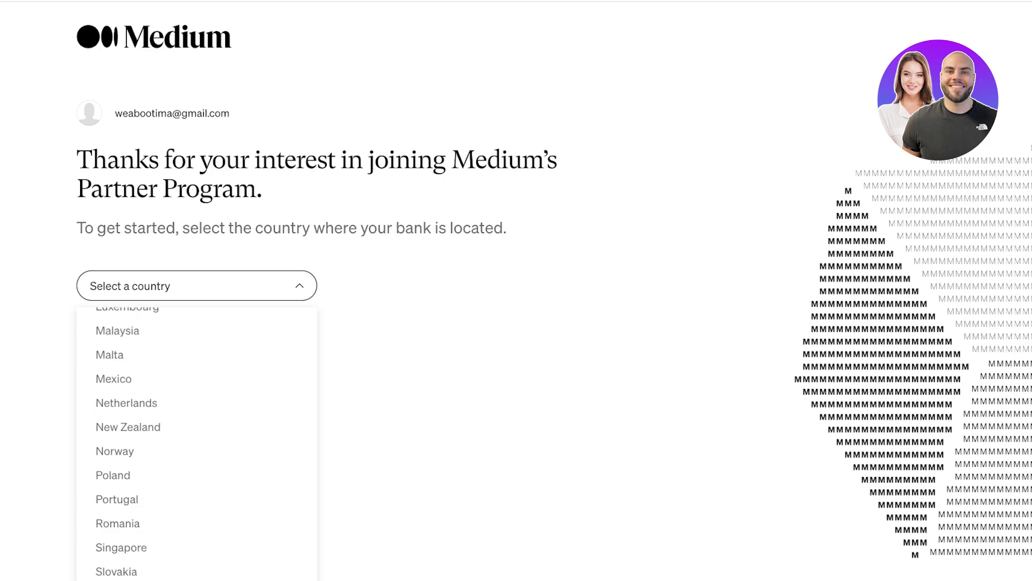
scroll(197, 419, "up", 1)
scroll(197, 444, "up", 1)
scroll(196, 443, "up", 5)
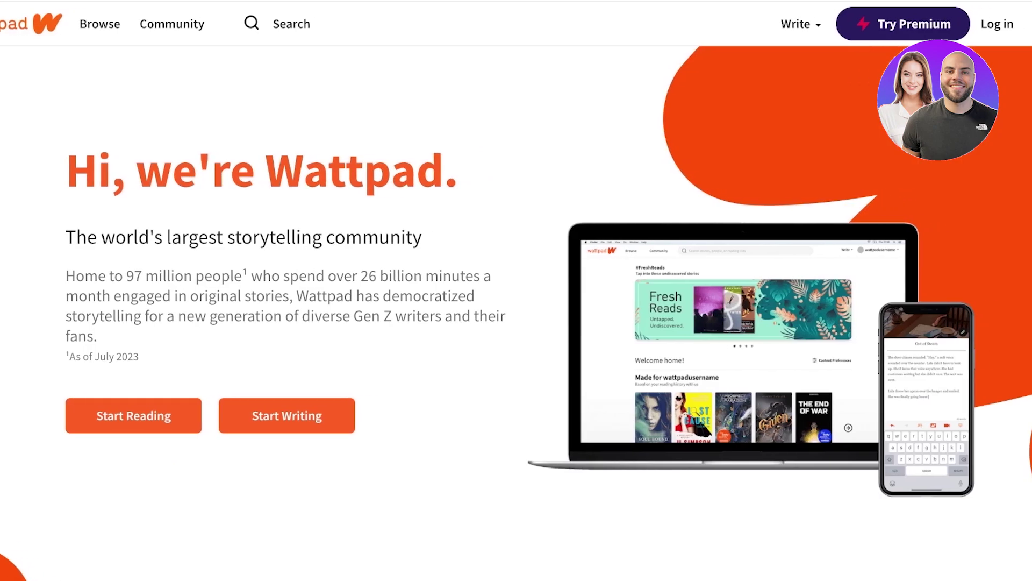
scroll(516, 313, "down", 4)
scroll(516, 313, "down", 5)
scroll(516, 312, "up", 5)
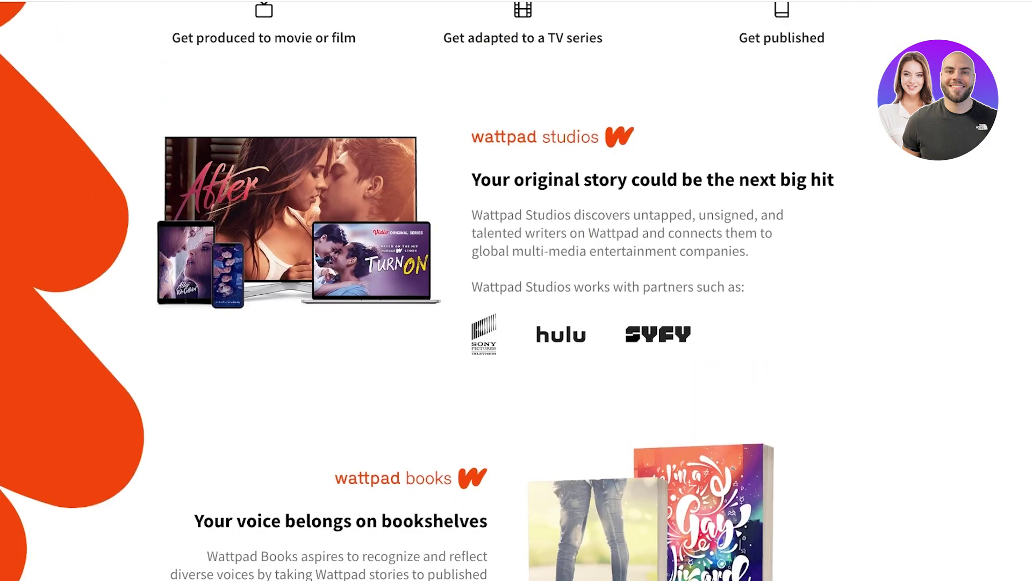
scroll(517, 313, "up", 4)
scroll(516, 291, "down", 5)
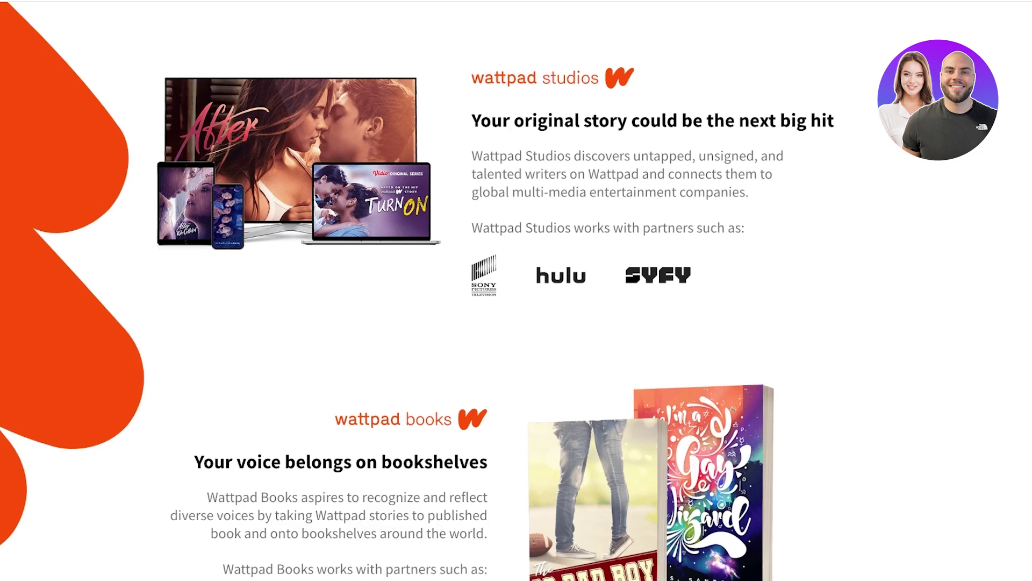
scroll(516, 290, "down", 2)
scroll(516, 290, "down", 5)
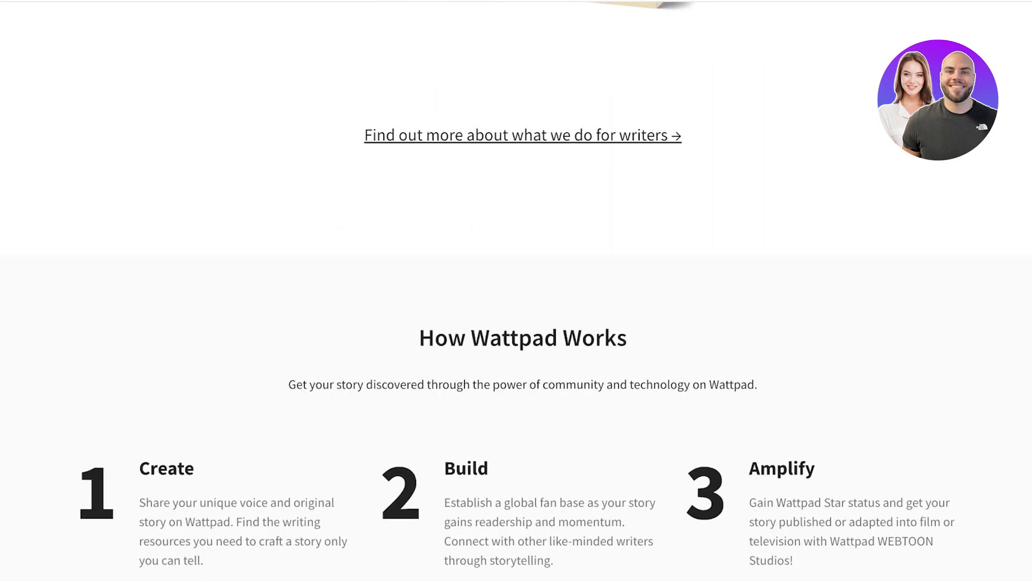
scroll(517, 290, "down", 5)
scroll(517, 290, "down", 10)
scroll(516, 291, "down", 3)
scroll(516, 291, "up", 5)
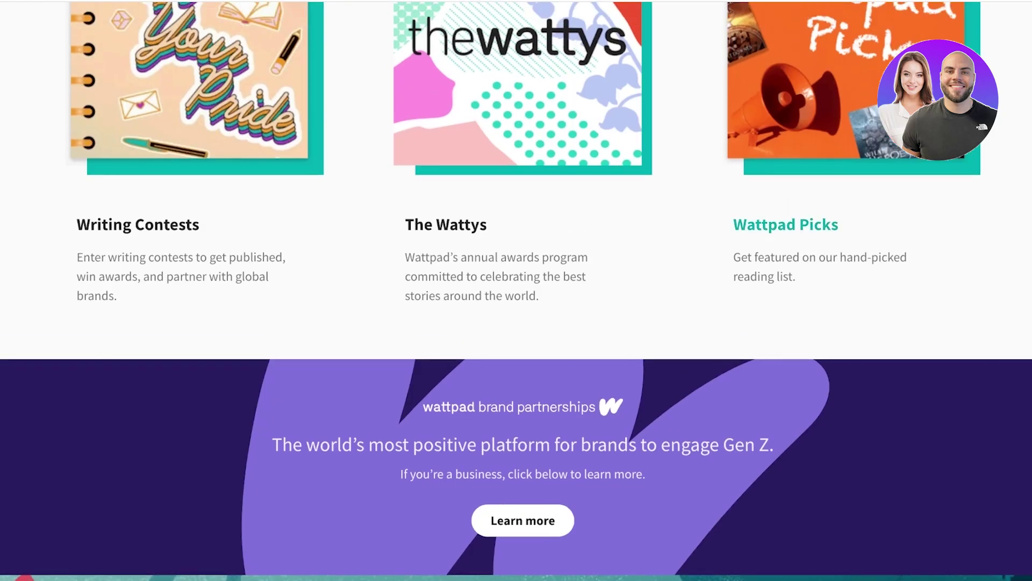
scroll(517, 290, "down", 10)
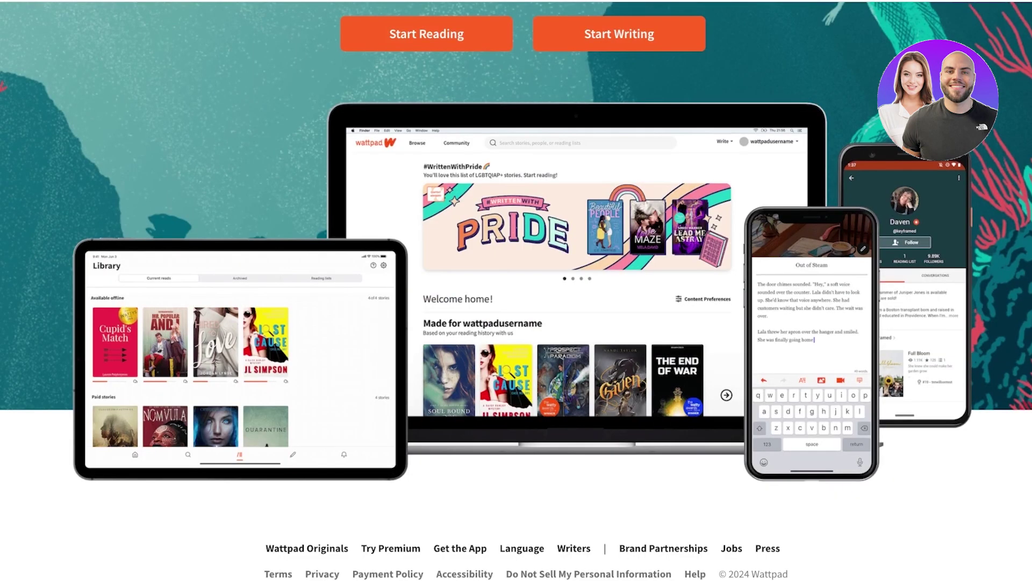
scroll(516, 290, "up", 5)
scroll(516, 290, "down", 5)
scroll(516, 290, "up", 3)
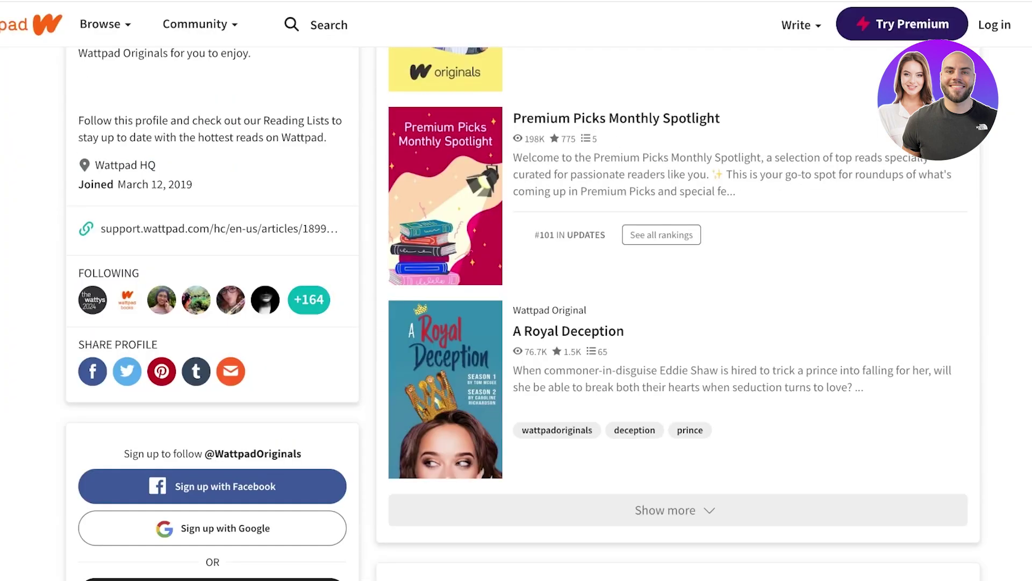
scroll(517, 291, "up", 10)
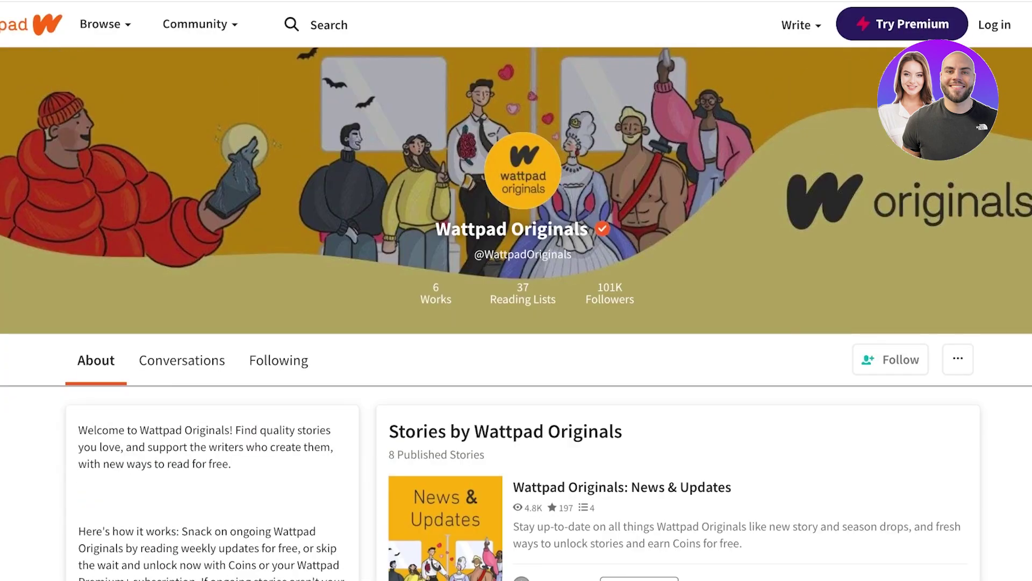